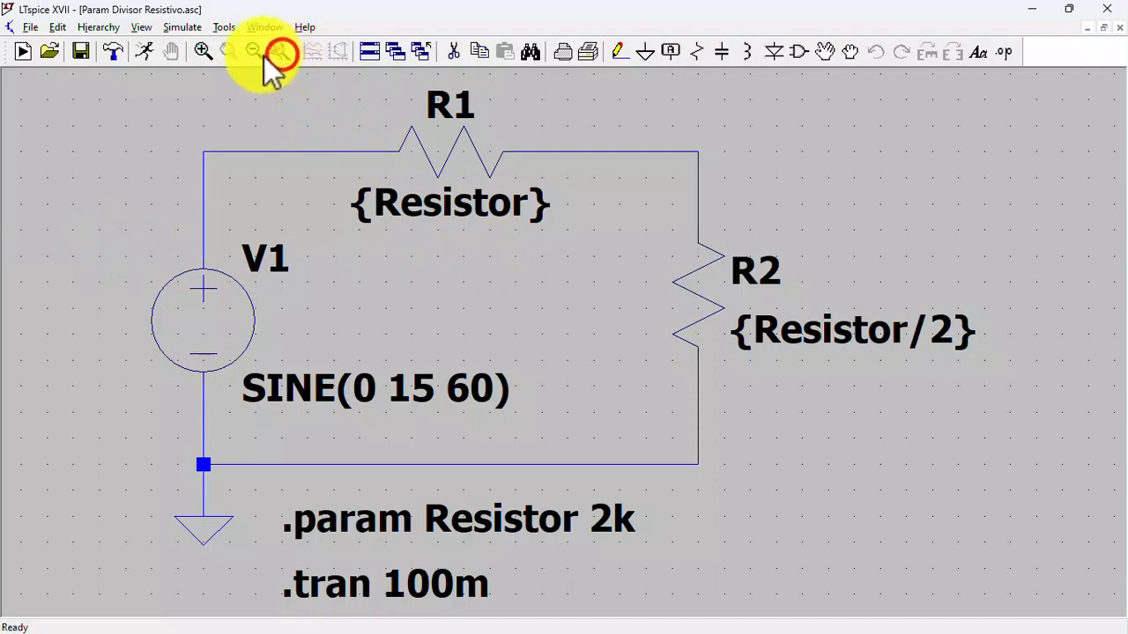
- Bring up a blank SPICE directive entry for the resistive divider schematic and dismiss it without adding any text
click(252, 50)
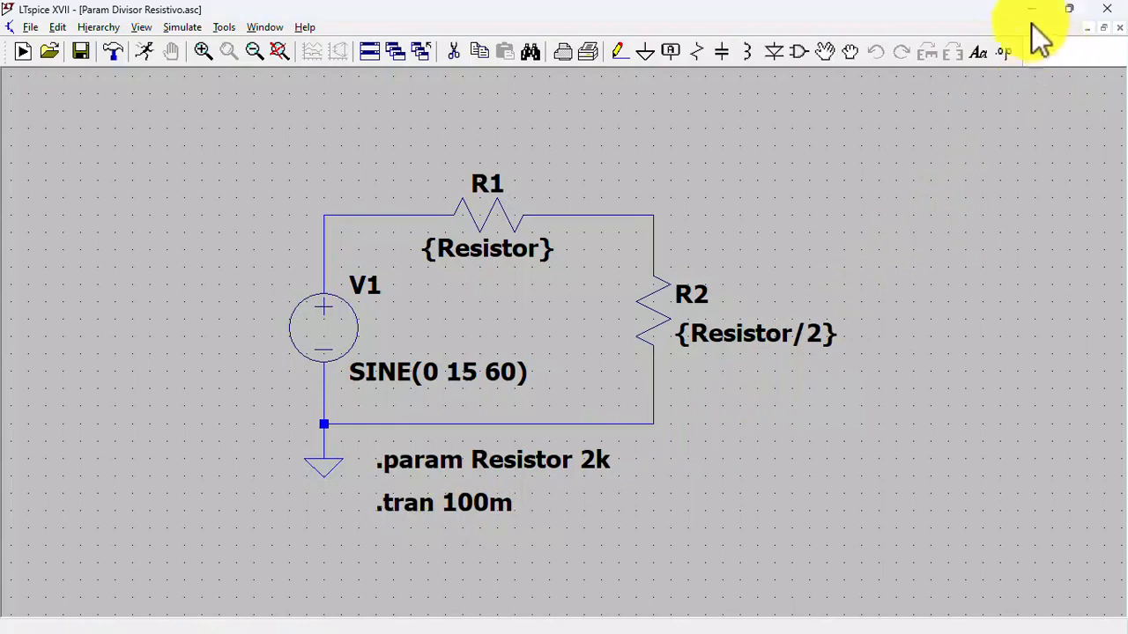
click(1004, 53)
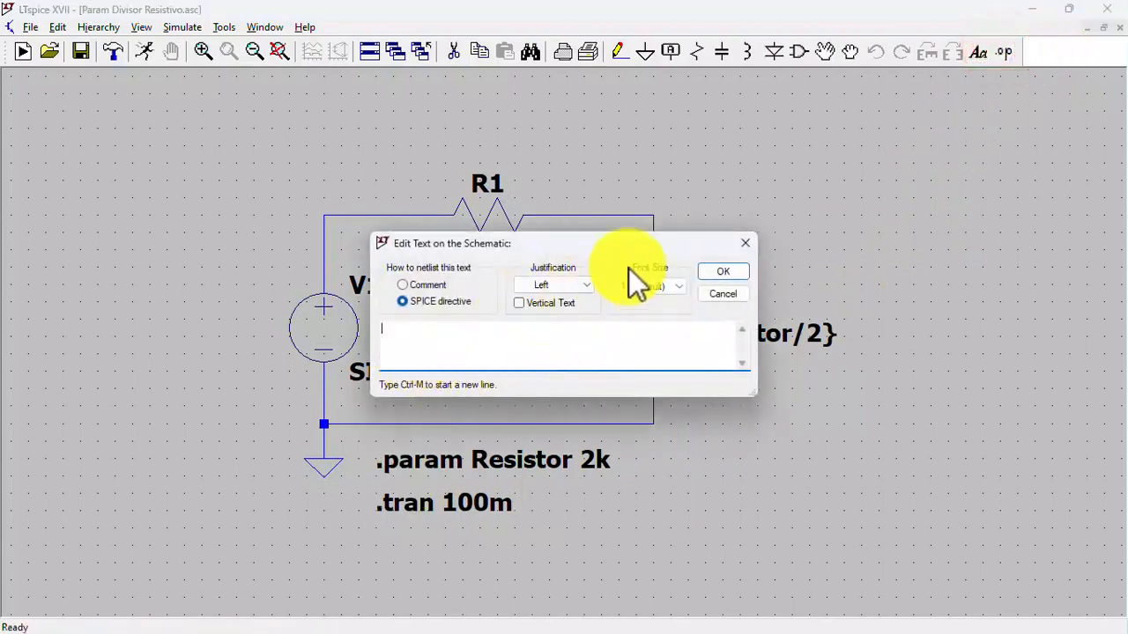
click(745, 242)
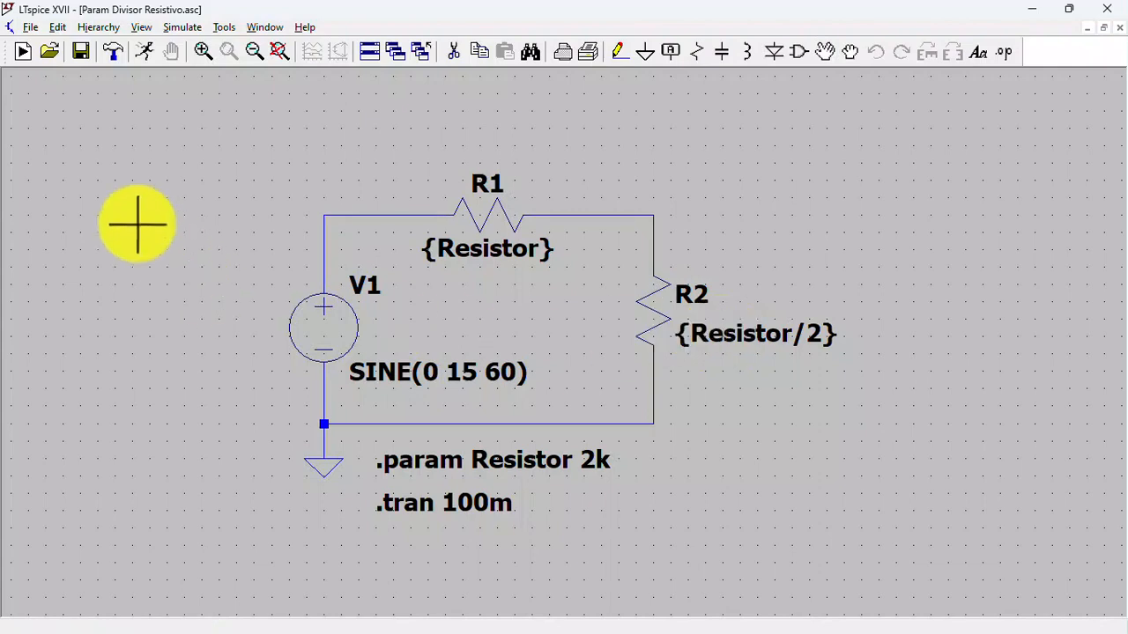
- Run the resistive divider's transient simulation and plot the voltage at the node between V1 and R1
click(148, 50)
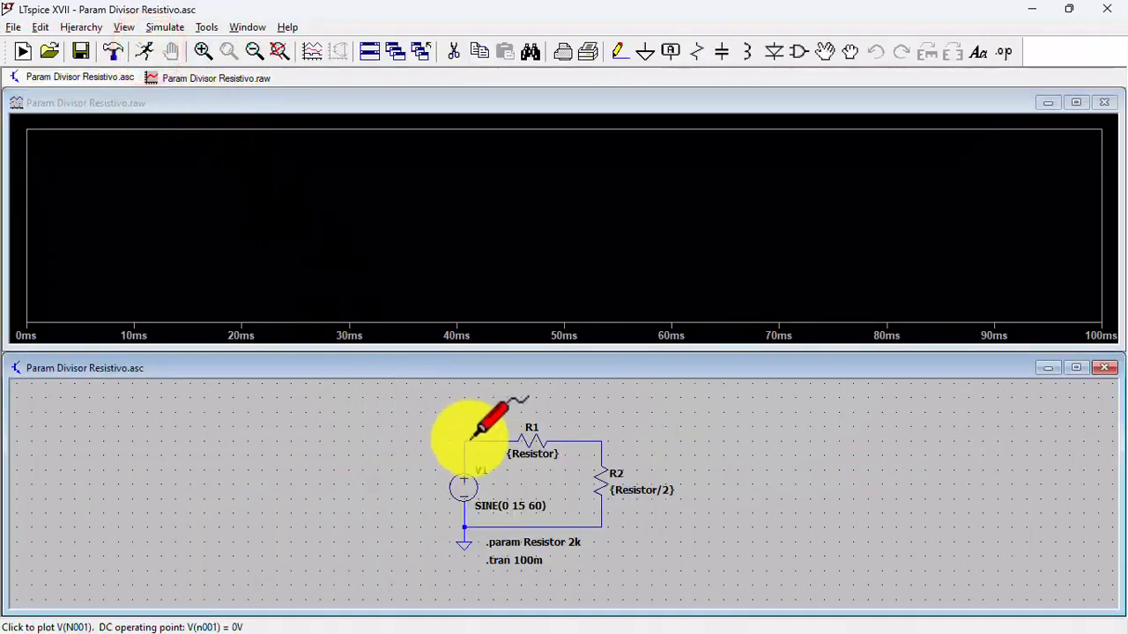
click(479, 437)
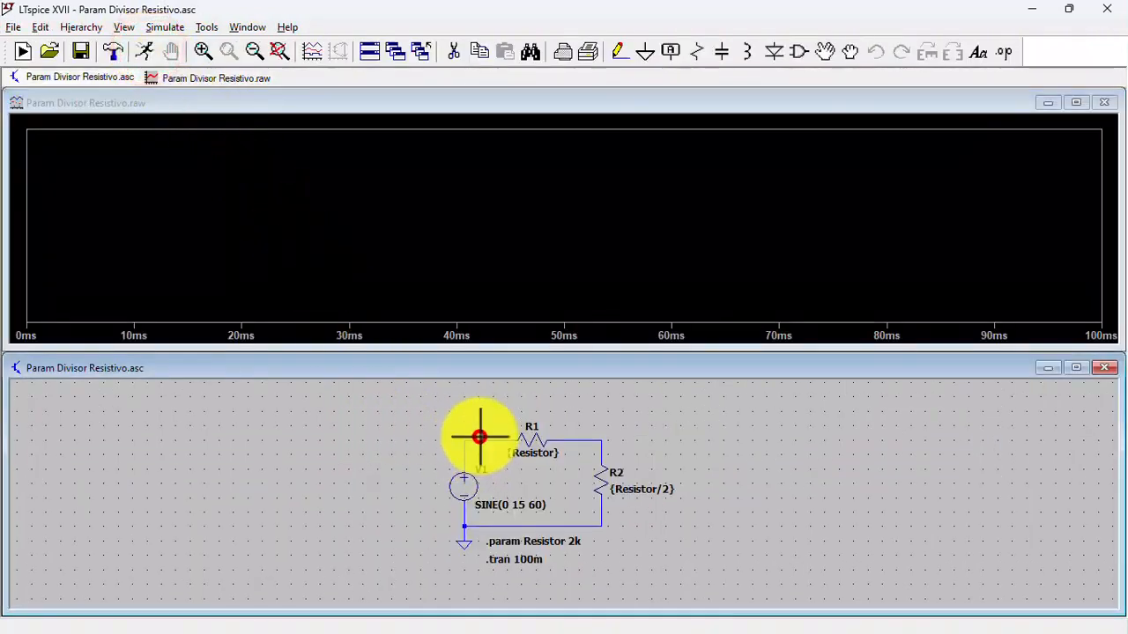
click(482, 440)
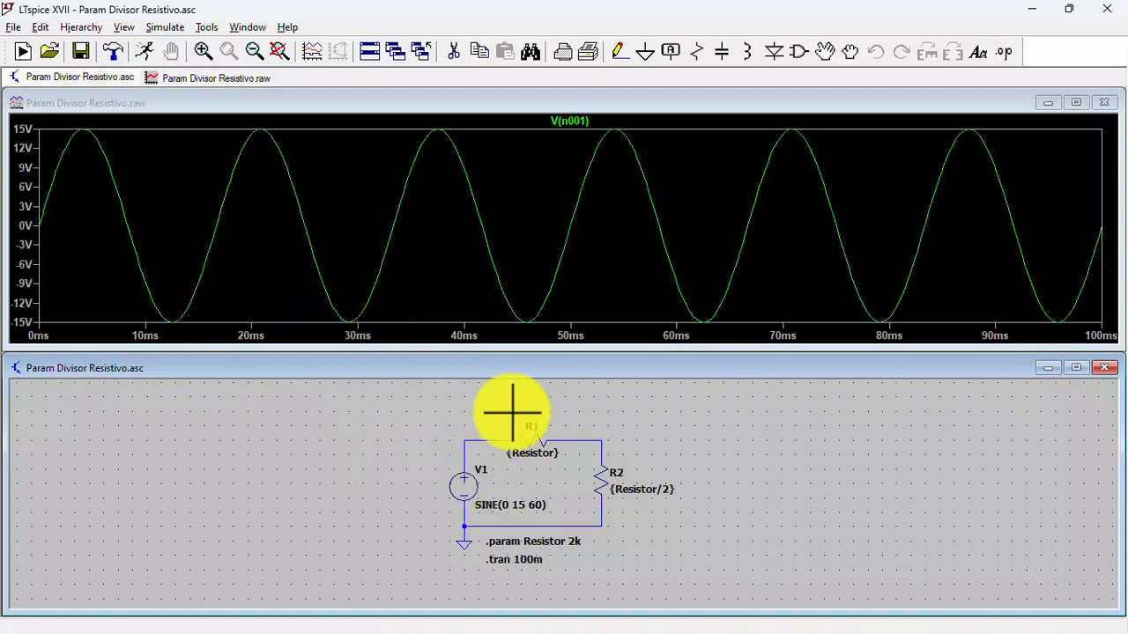
- Plot the current through R1 on its own, then plot the voltage at the node between R1 and R2
click(534, 443)
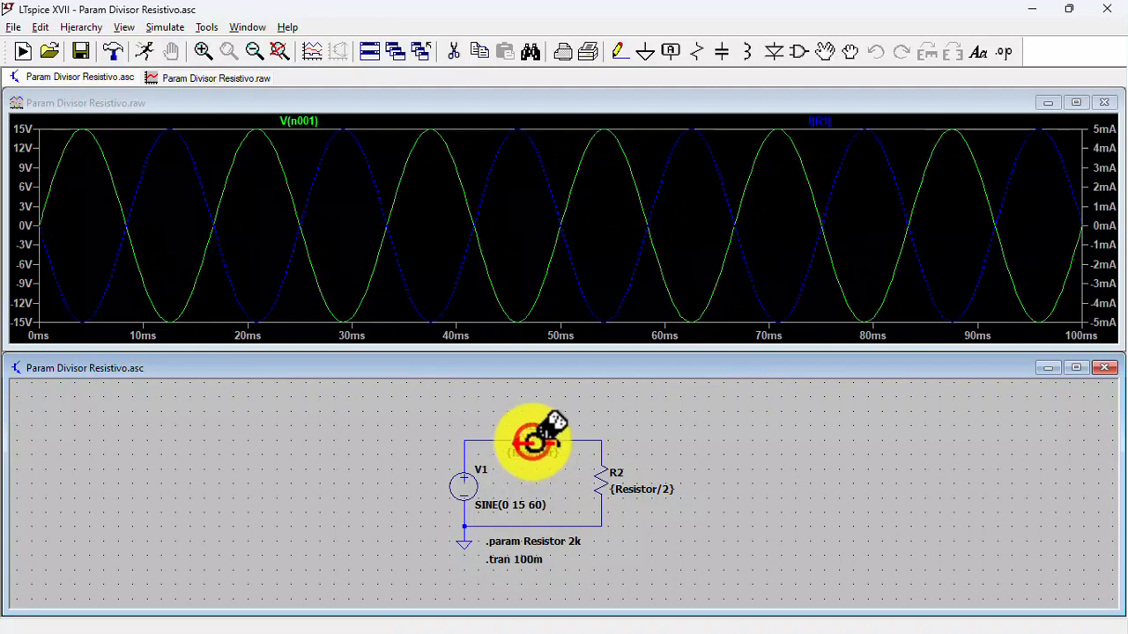
click(534, 444)
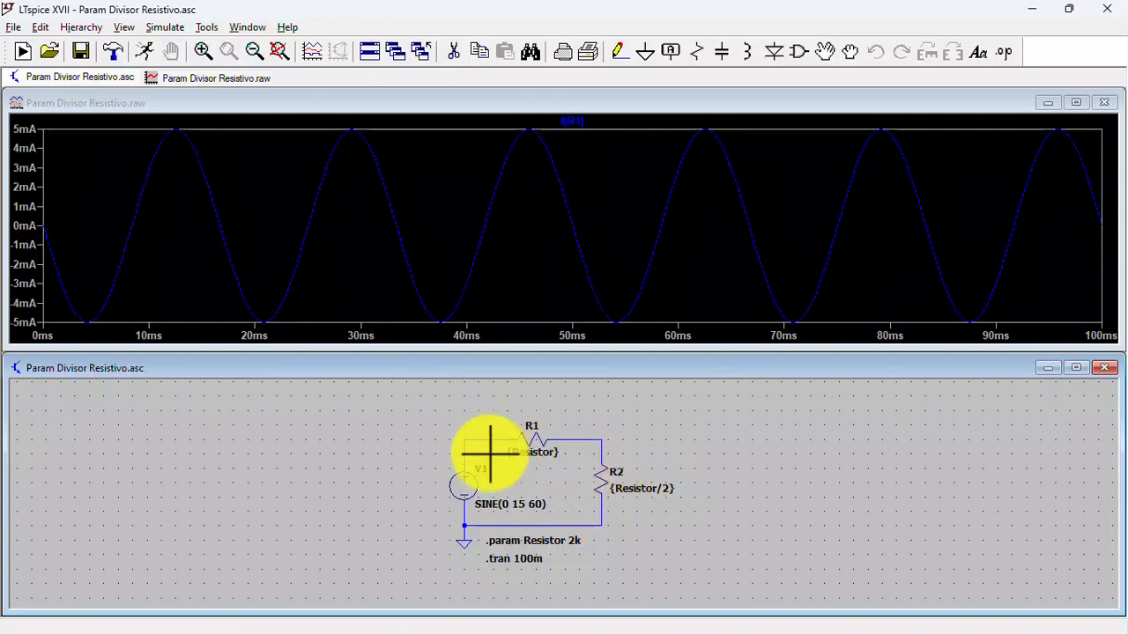
click(602, 448)
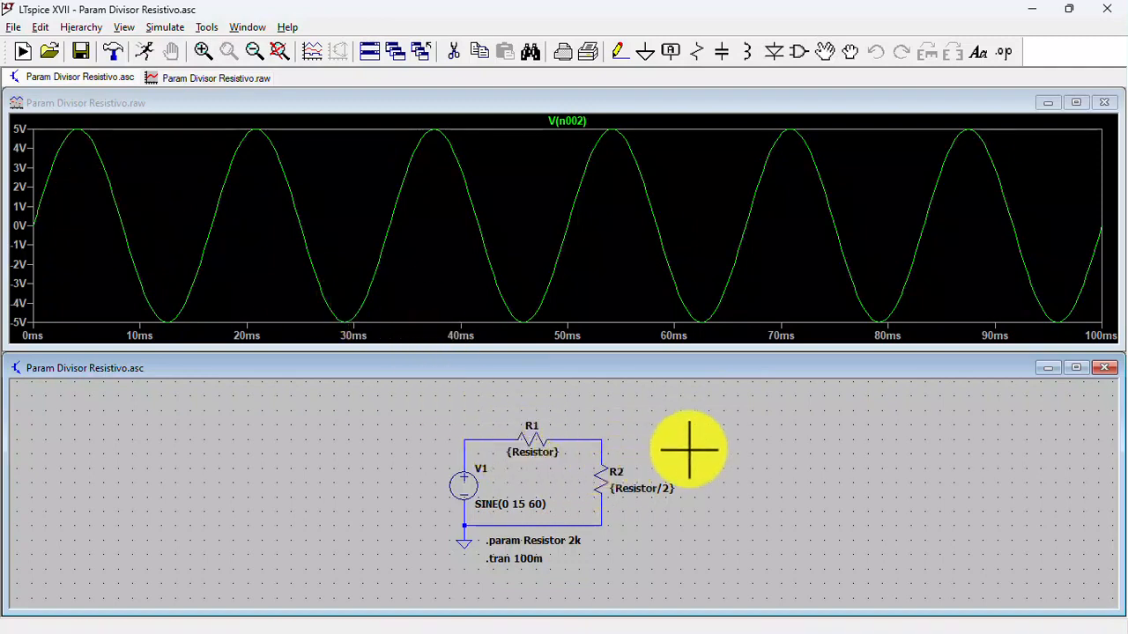
- Close the resistive divider's waveform and schematic, and open STEP Corrente de Base 2N2222.asc
click(1104, 103)
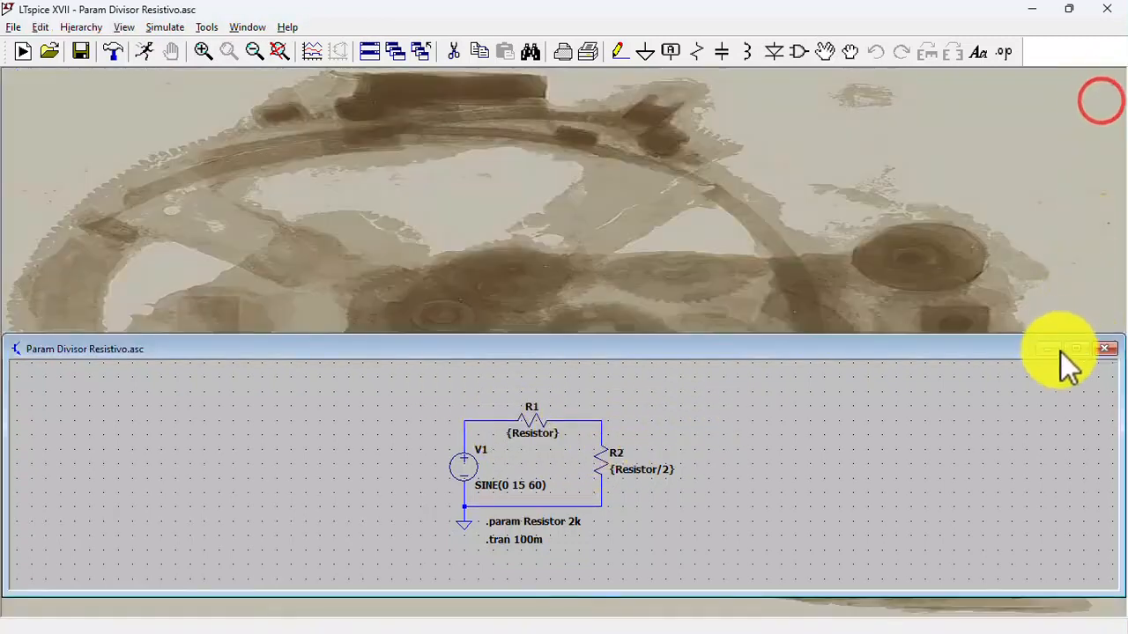
click(1107, 349)
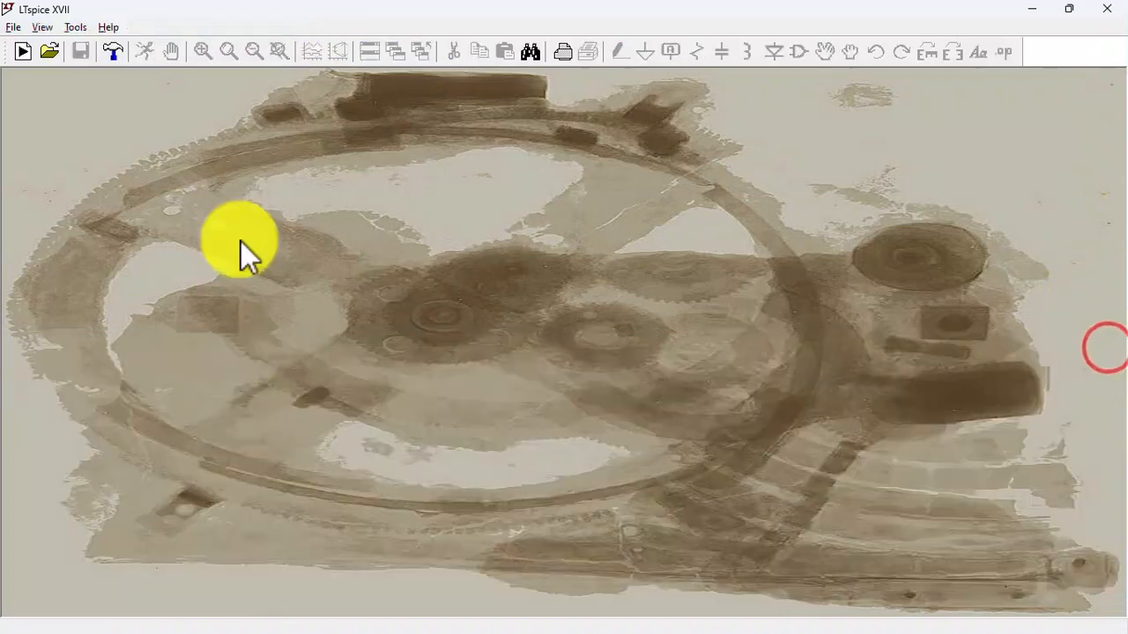
click(14, 27)
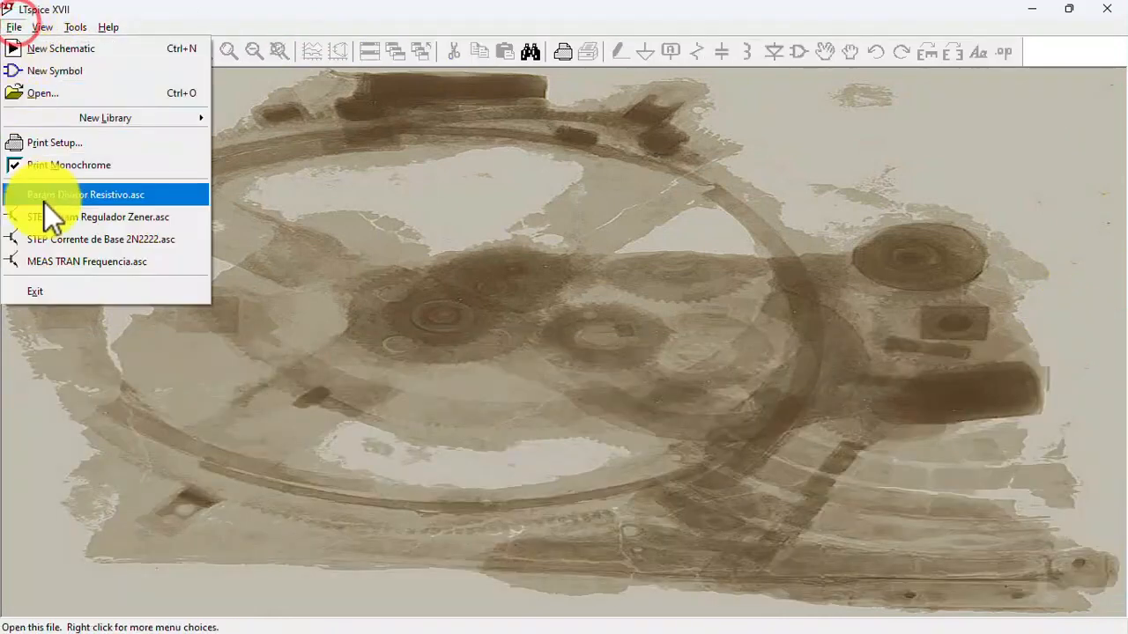
click(95, 240)
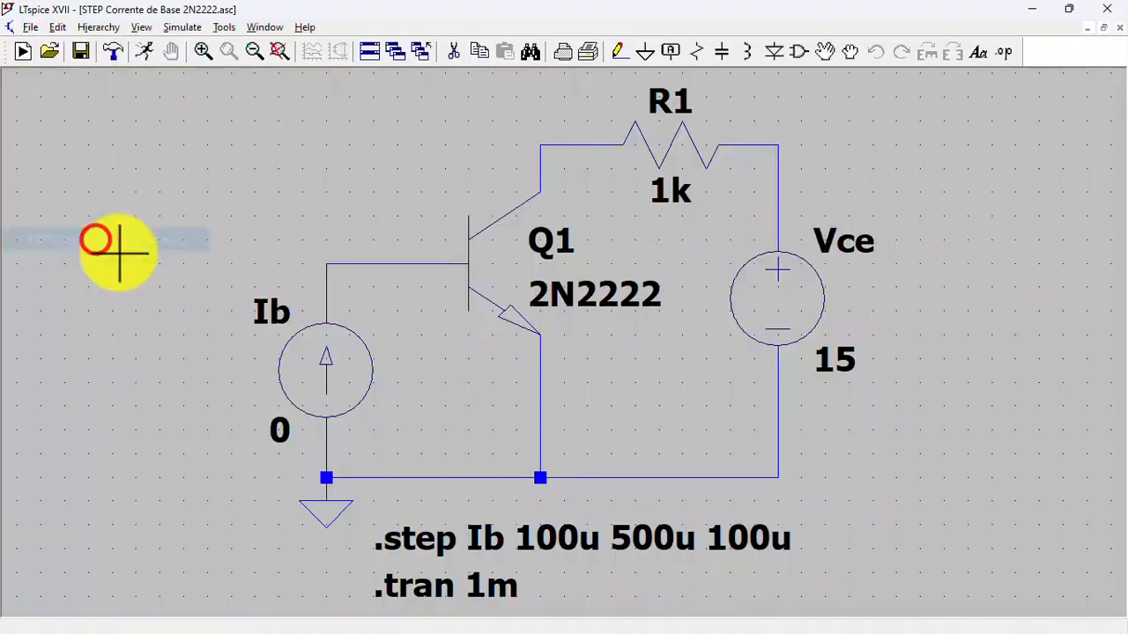
click(274, 47)
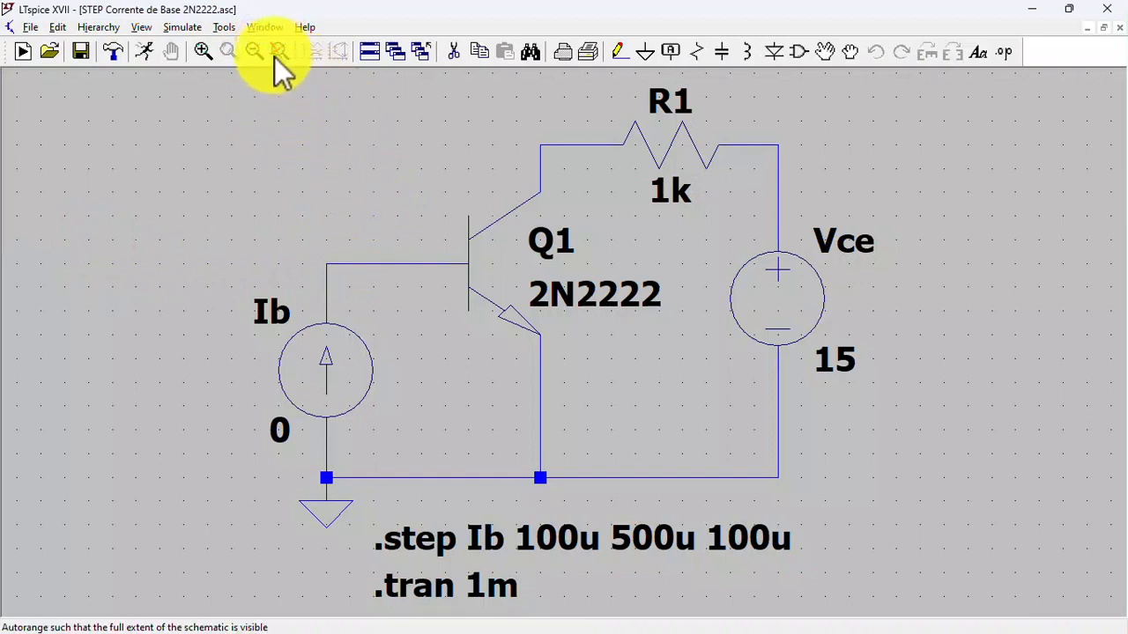
click(252, 52)
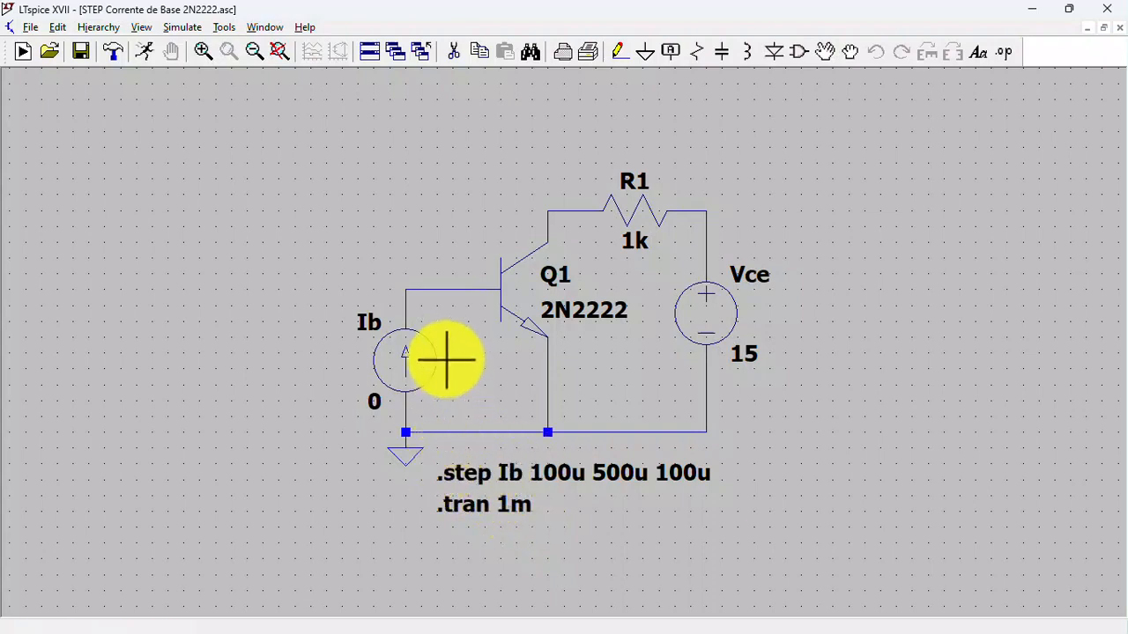
- Run the stepped base-current simulation and plot the current of source Ib, followed by the current through R1
click(147, 48)
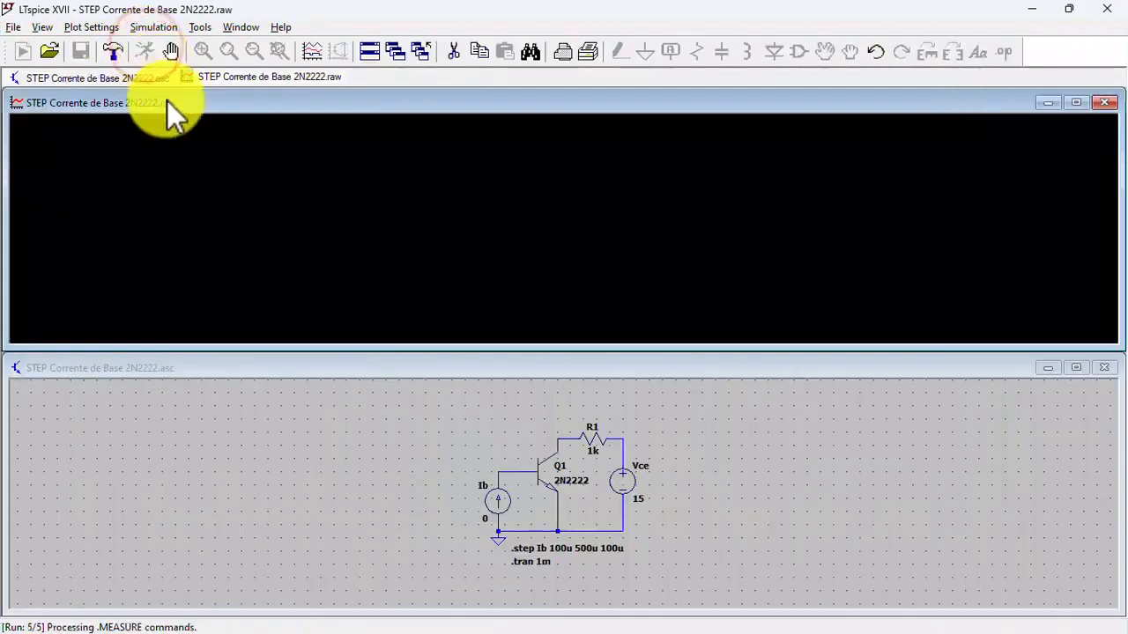
click(499, 487)
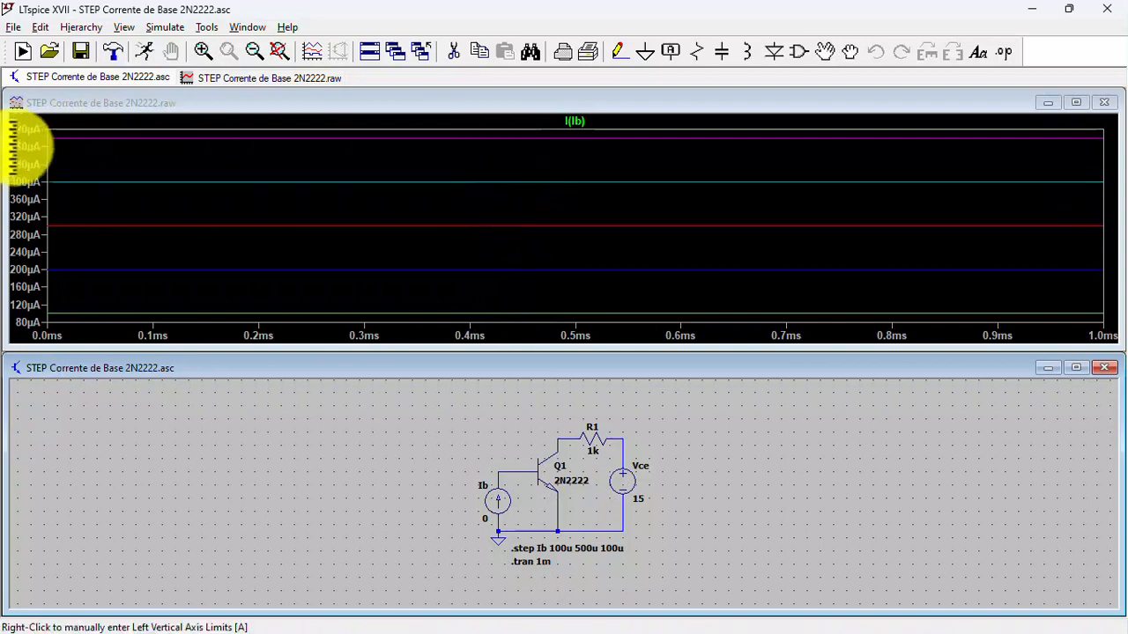
click(589, 438)
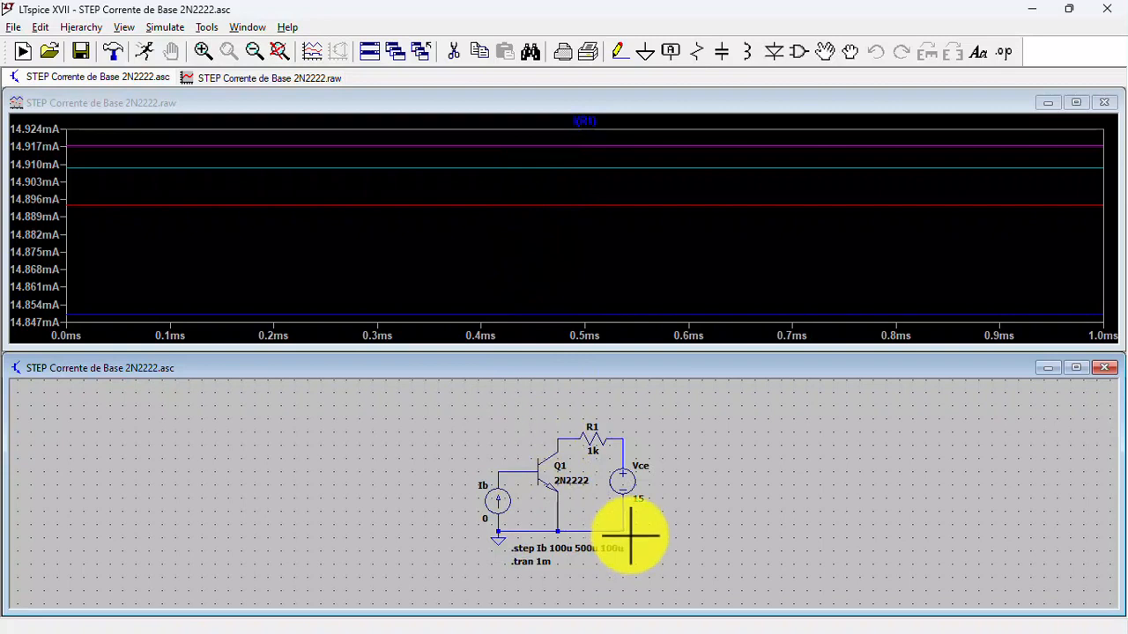
- Close the 2N2222 waveform and schematic, and open STEP param Regulador Zener.asc
click(1106, 104)
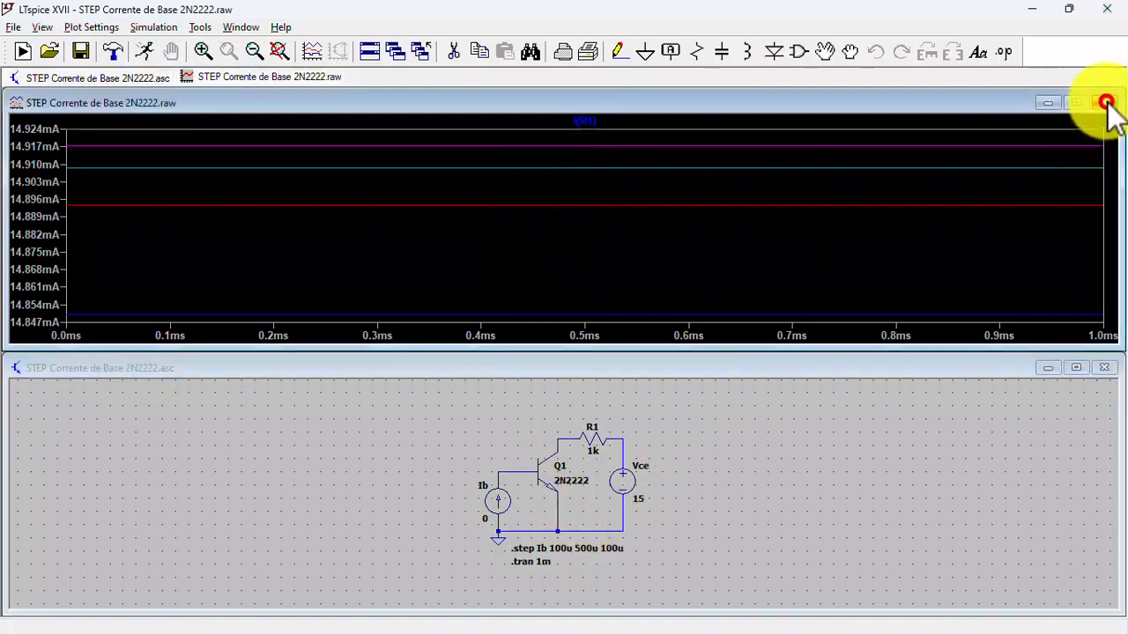
click(1105, 346)
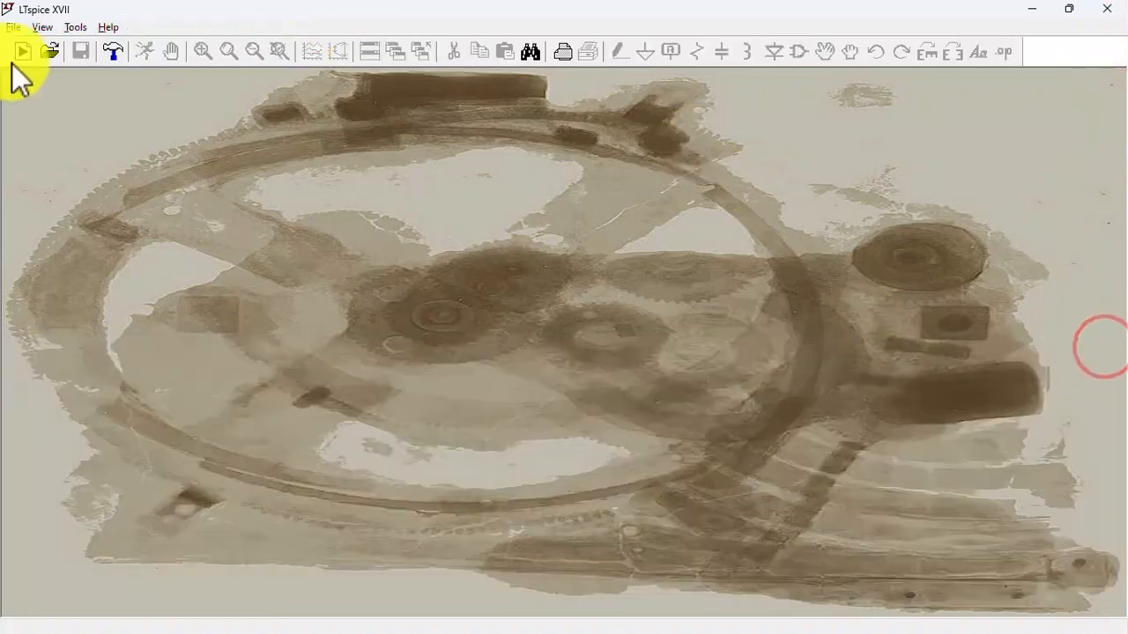
click(15, 27)
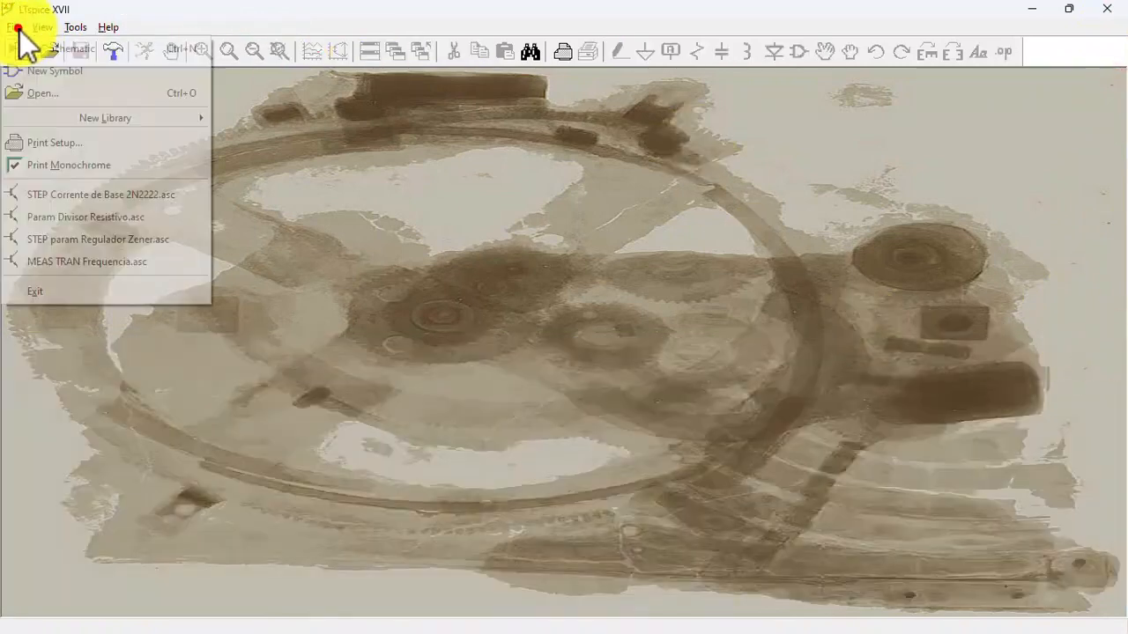
click(96, 242)
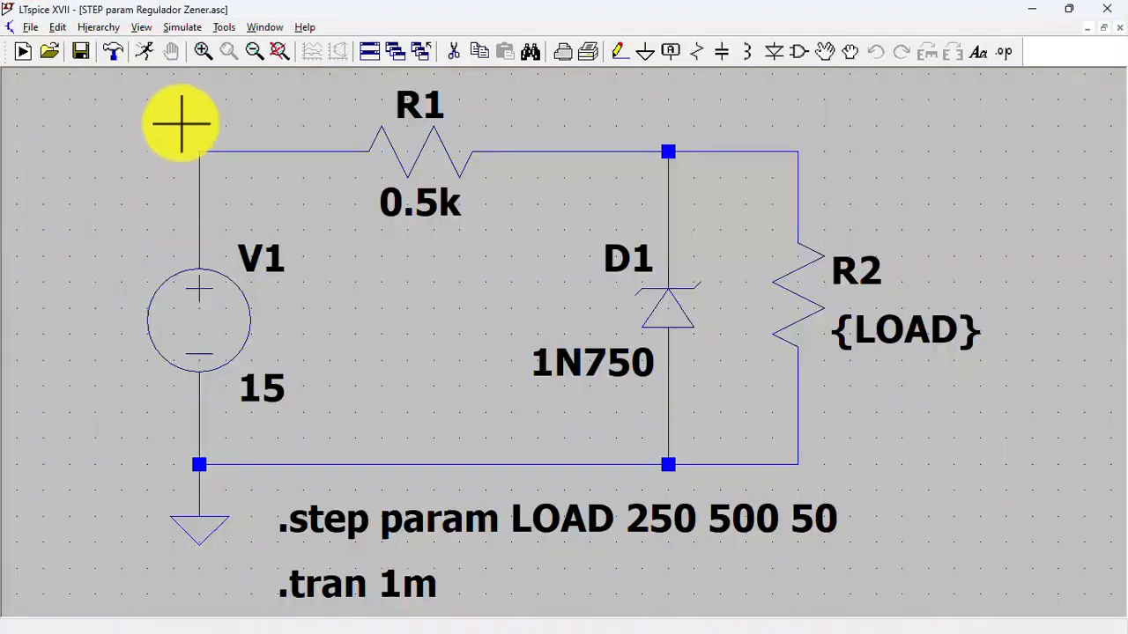
click(284, 51)
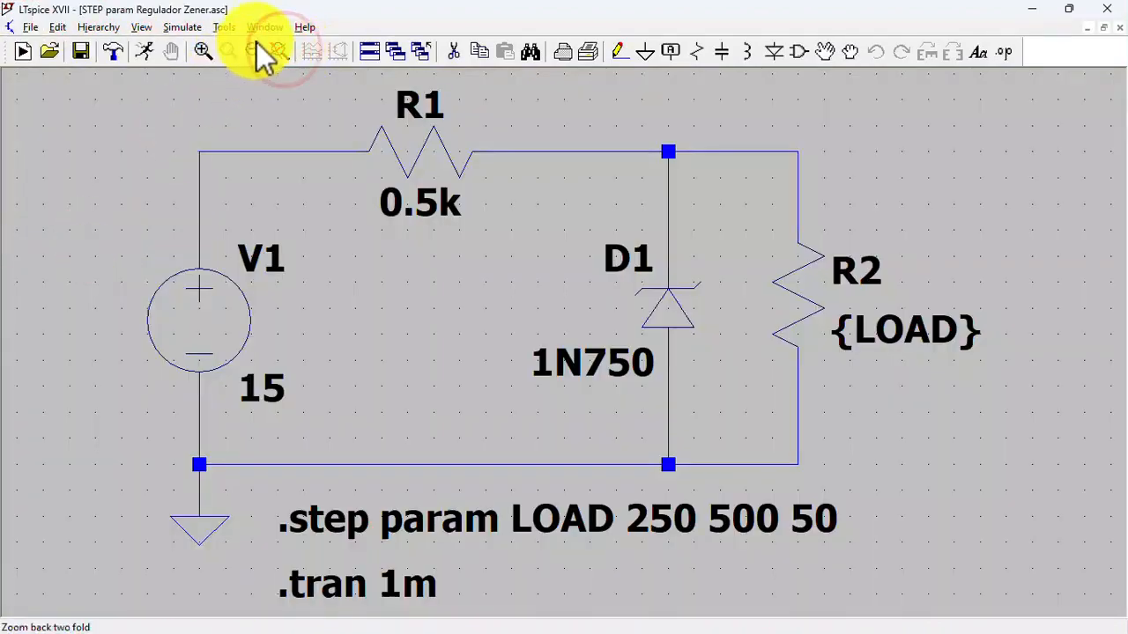
click(255, 50)
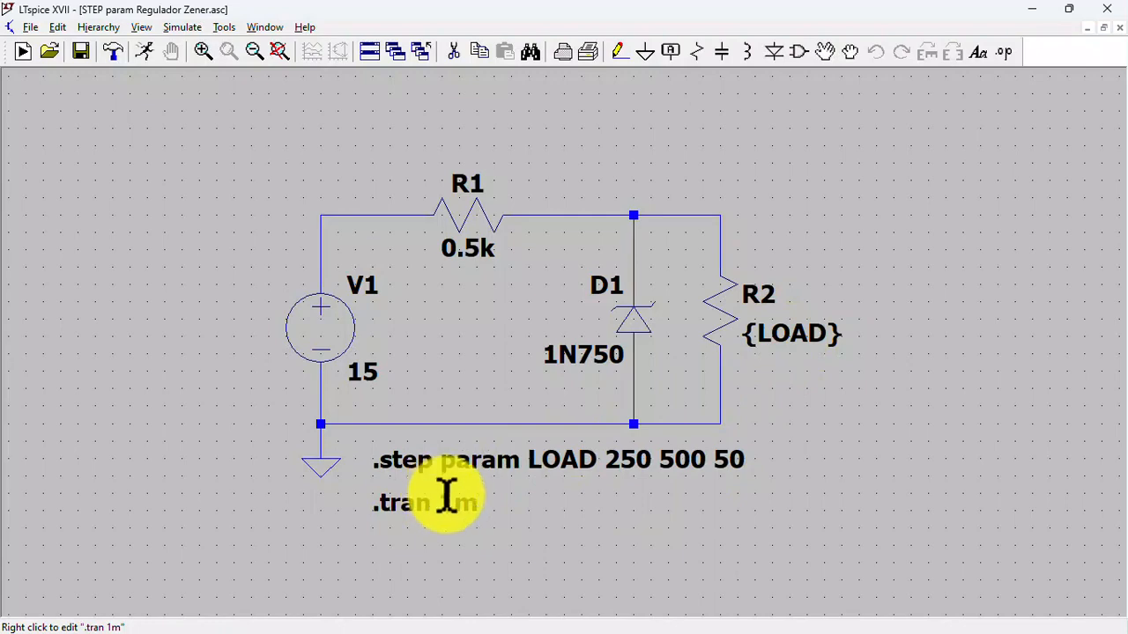
- Run the Zener regulator's stepped LOAD simulation and plot the voltage at the node joining R1, D1 and R2
click(140, 52)
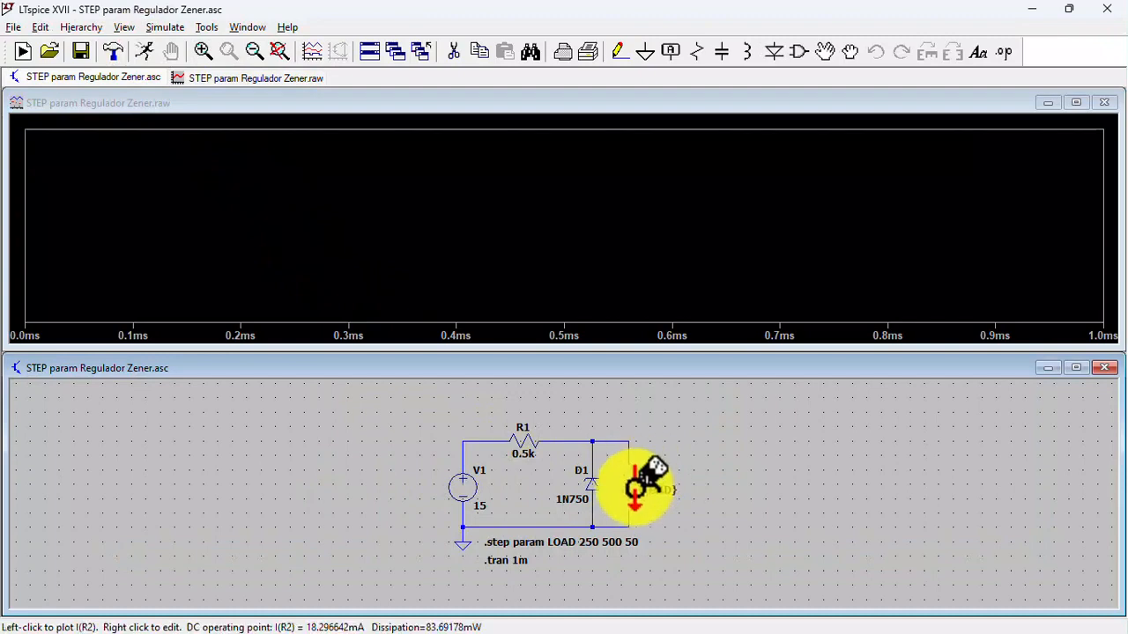
click(595, 437)
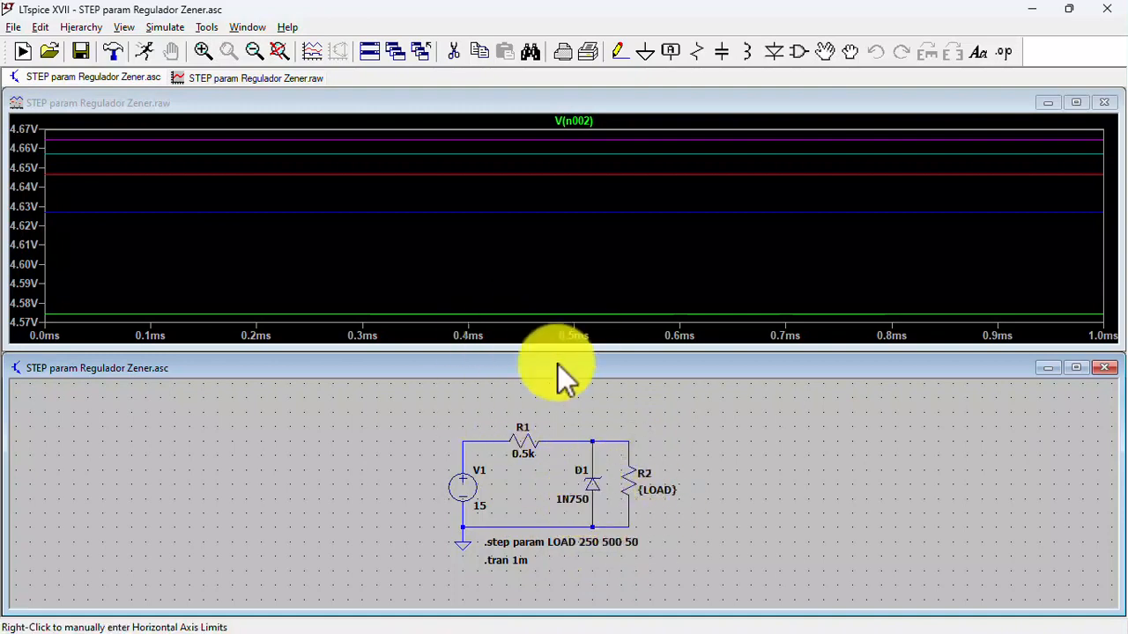
- Close the Zener regulator's waveform and schematic, and open MEAS TRAN Frequencia.asc
click(1105, 103)
click(1103, 348)
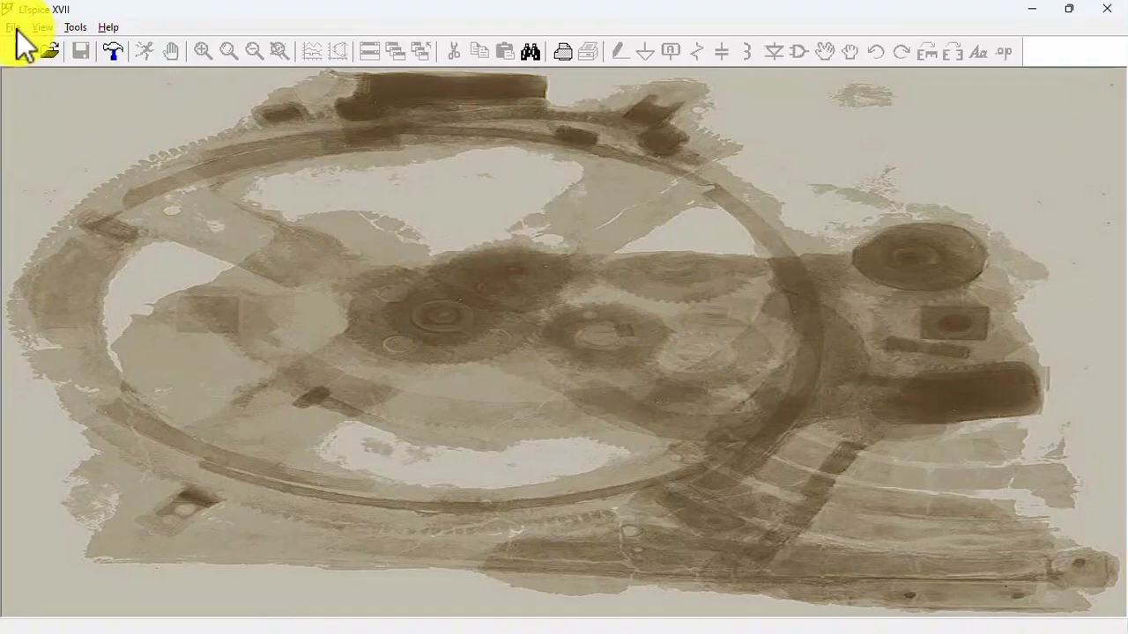
click(14, 27)
click(93, 263)
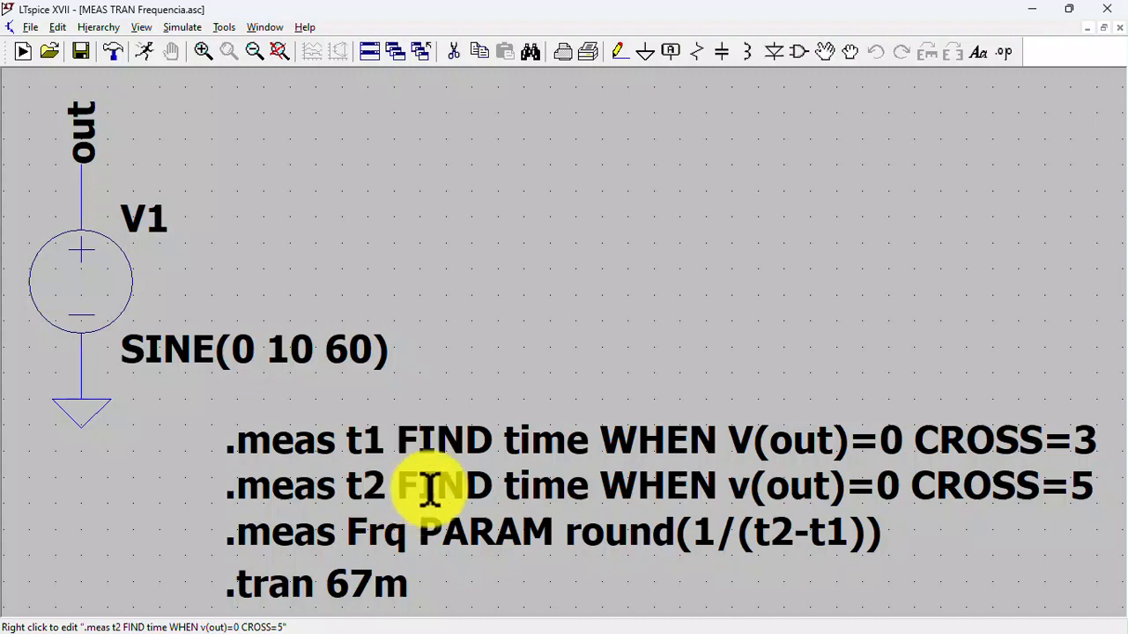
click(255, 51)
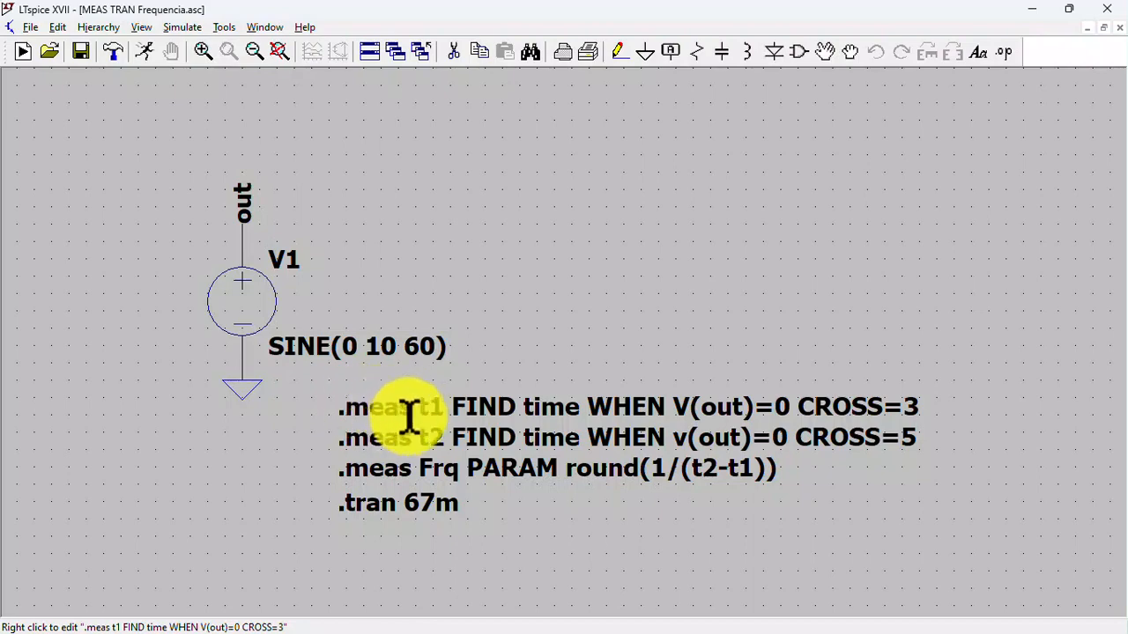
- Bring up a blank SPICE directive entry for the frequency measurement schematic and dismiss it unused
click(1007, 52)
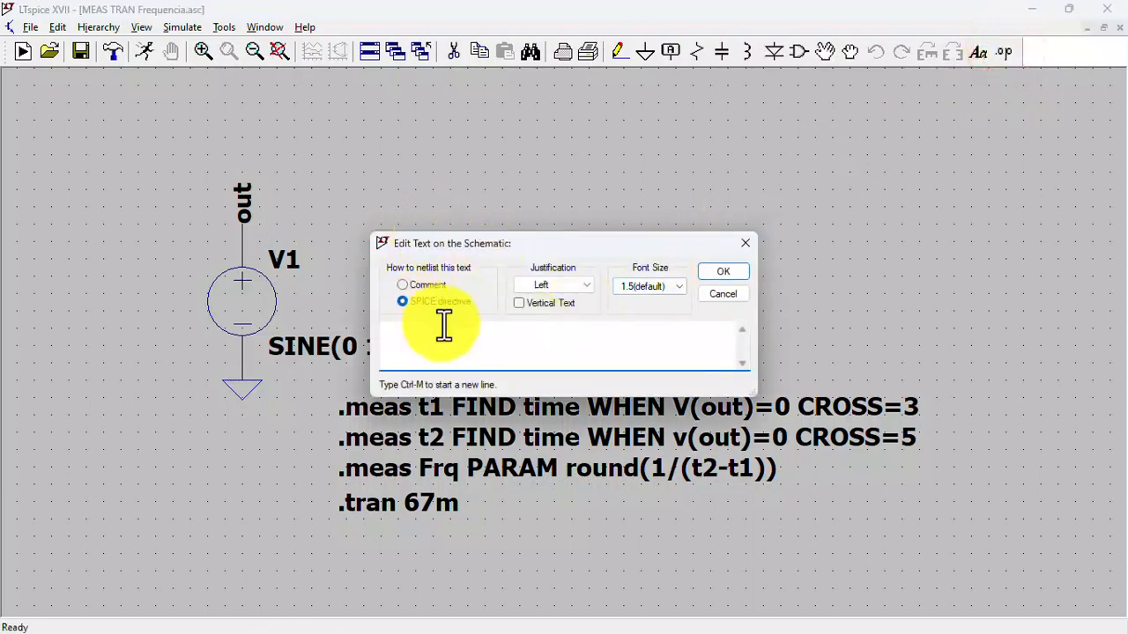
click(746, 239)
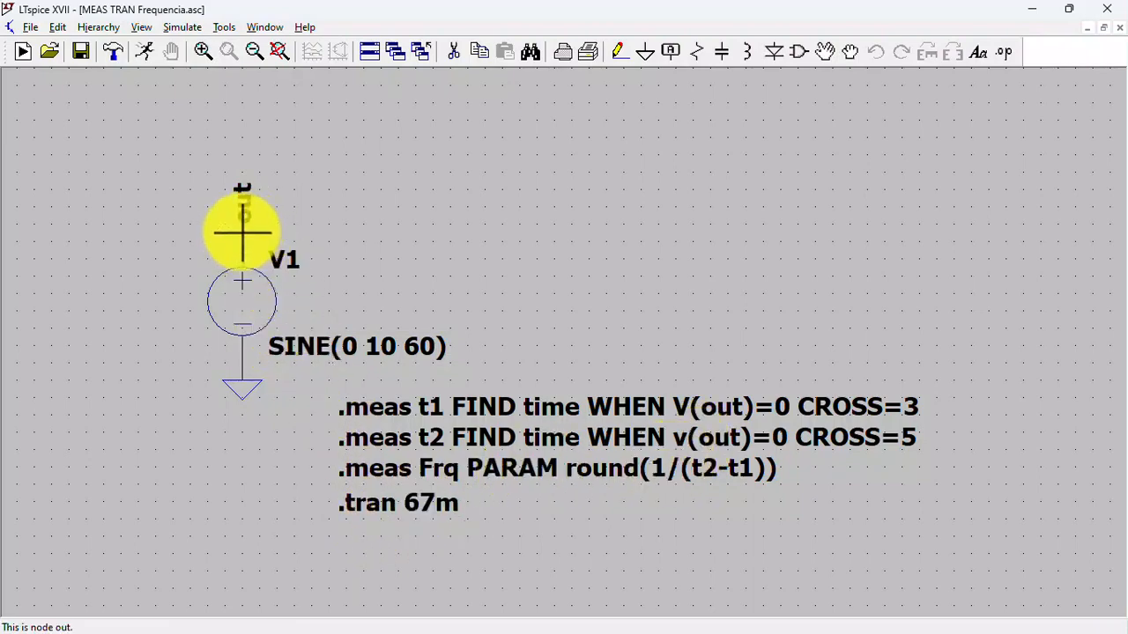
- Run the frequency measurement simulation with the voltage at node out plotted, and open its SPICE error log
click(146, 52)
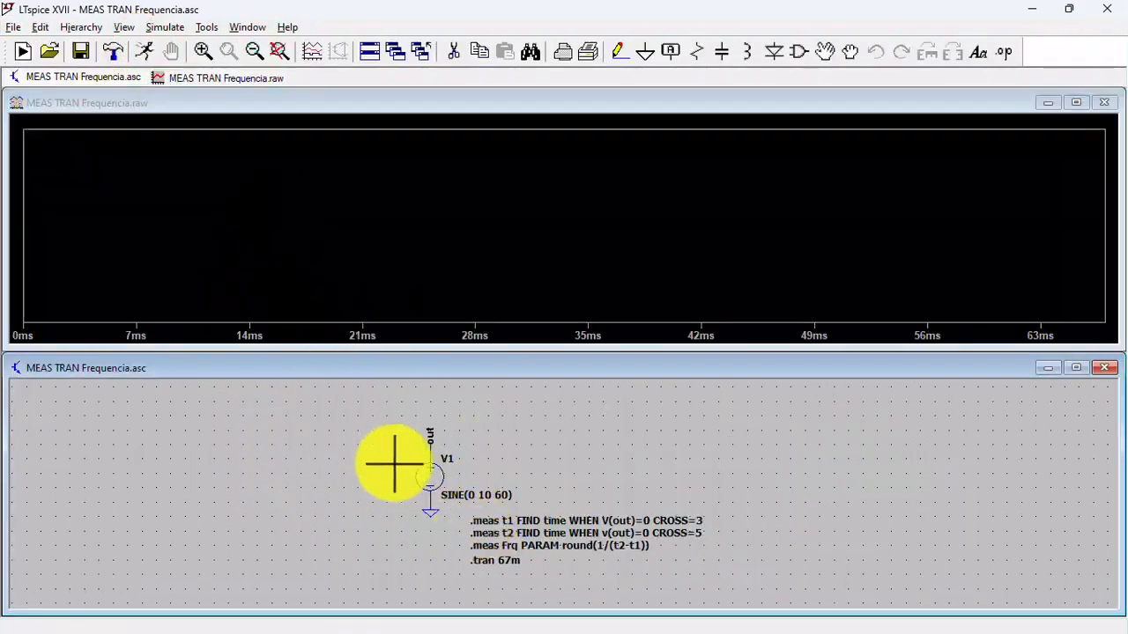
click(431, 446)
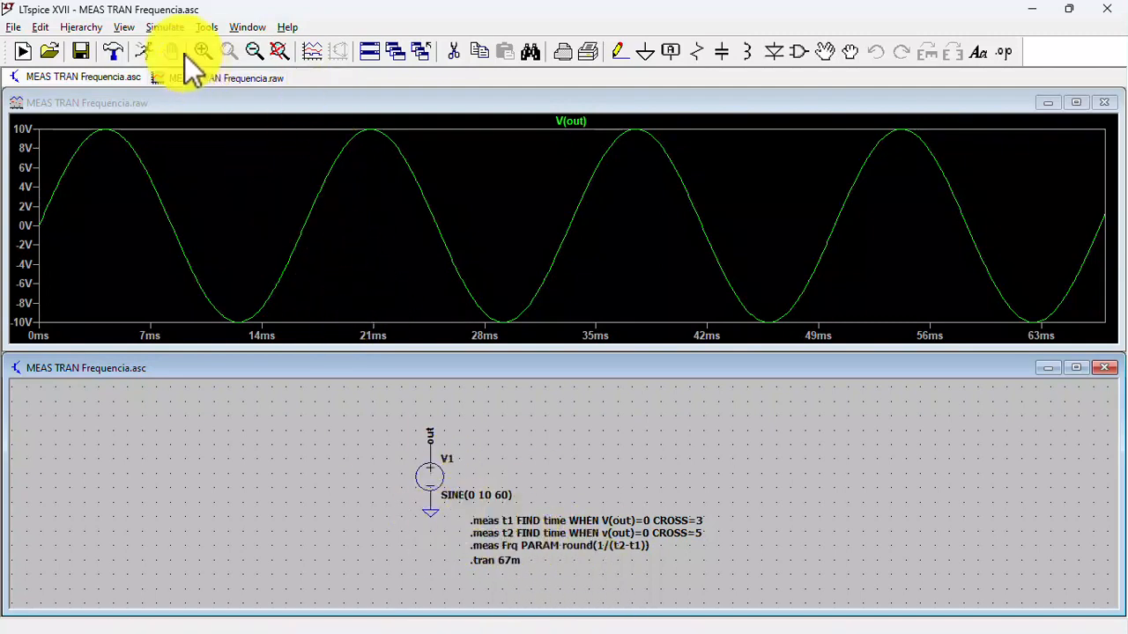
click(125, 27)
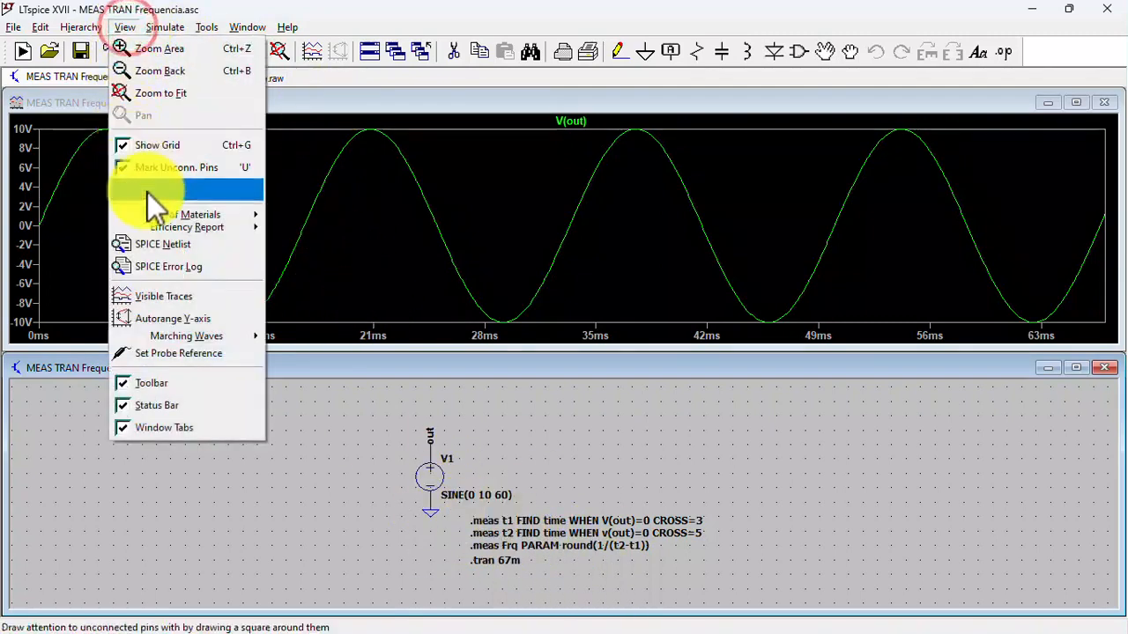
click(204, 267)
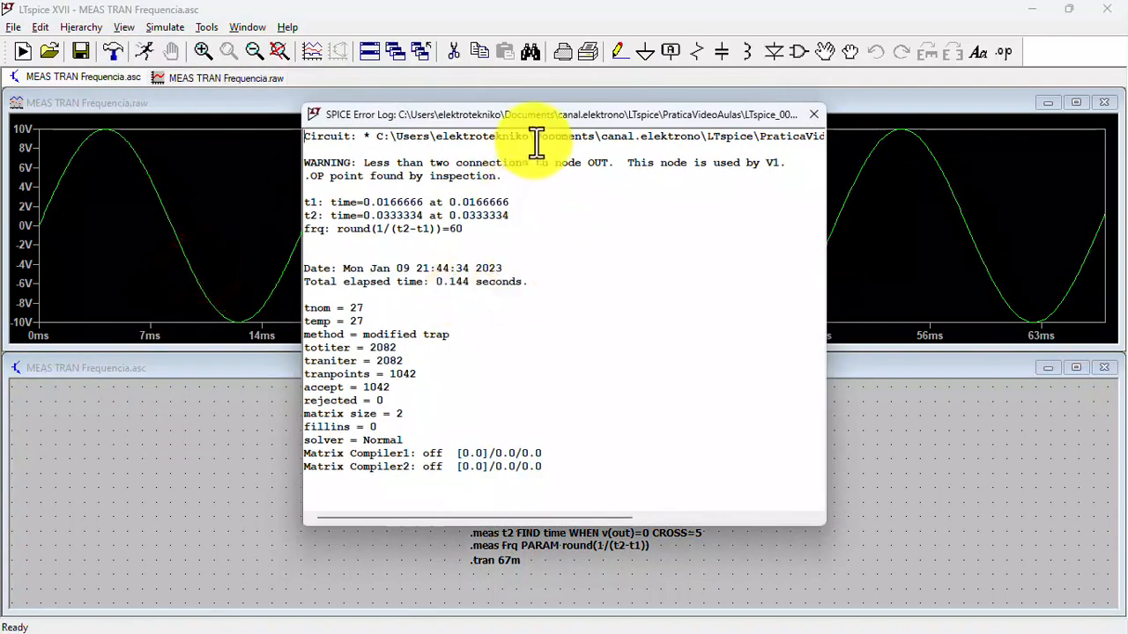
- Move the SPICE error log clear of the directives to compare them, then close the log and waveform and maximize the schematic
drag(540, 116, 861, 108)
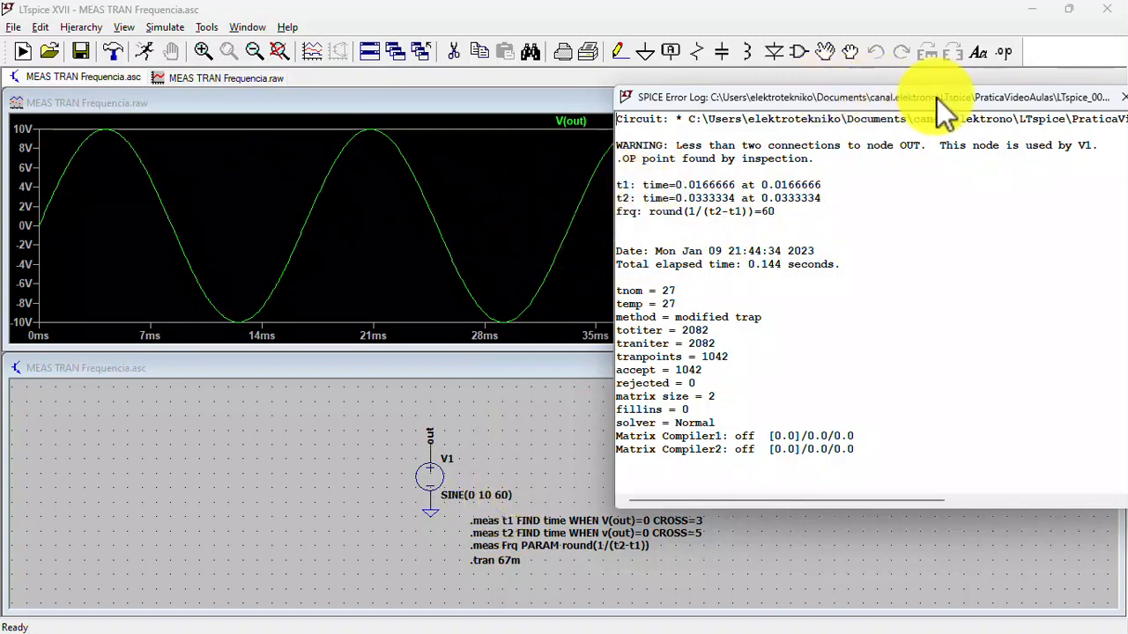
drag(944, 113, 882, 119)
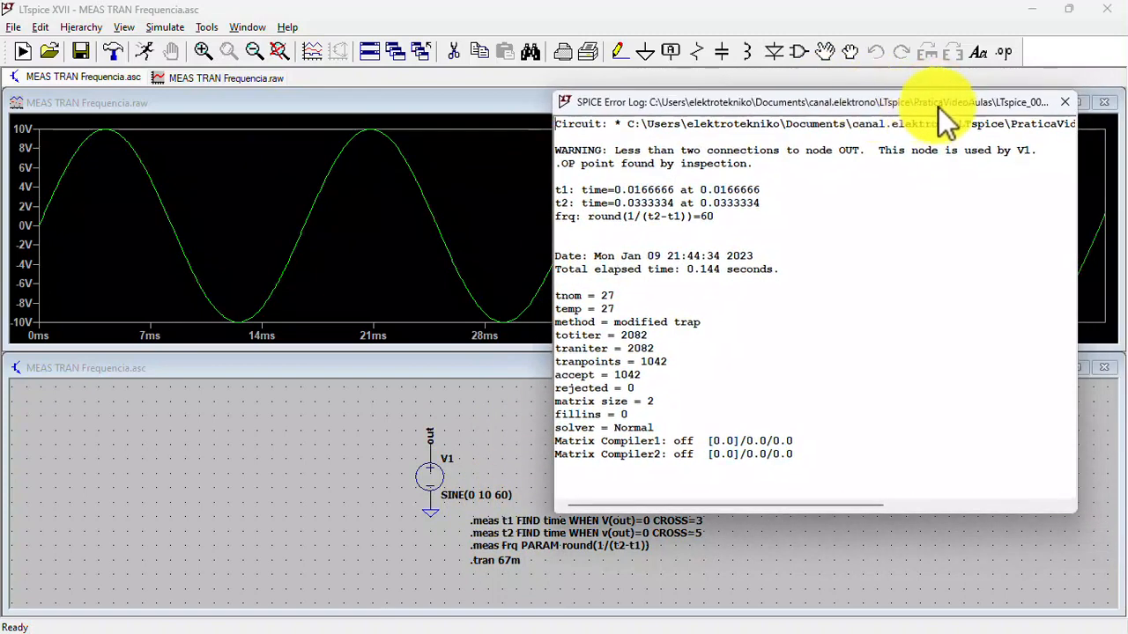
click(1067, 100)
click(1105, 104)
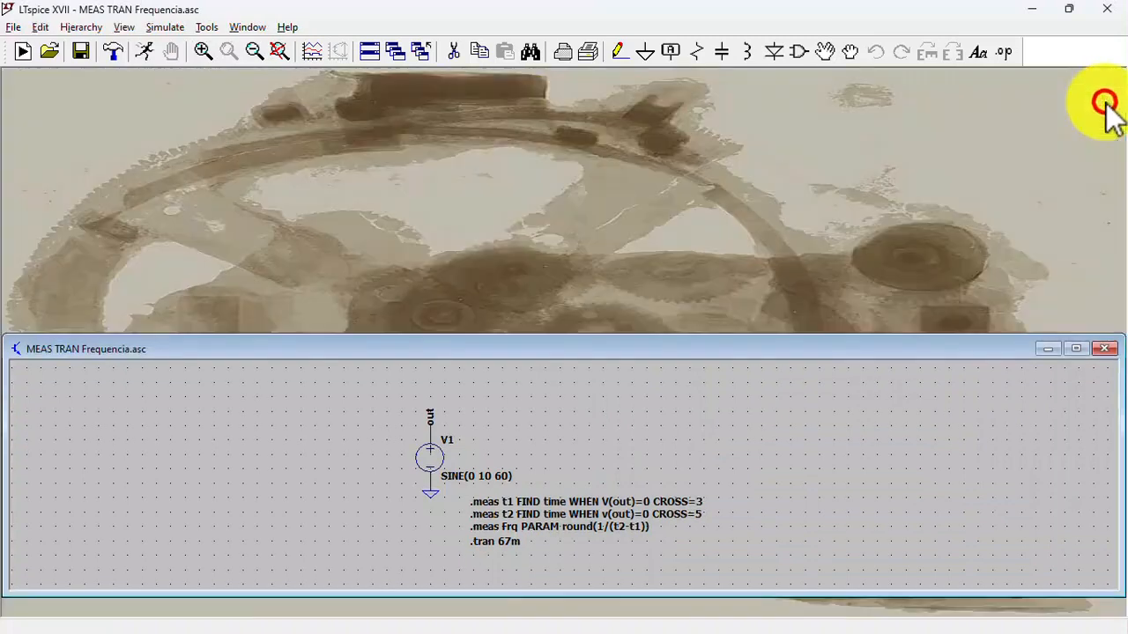
click(1076, 349)
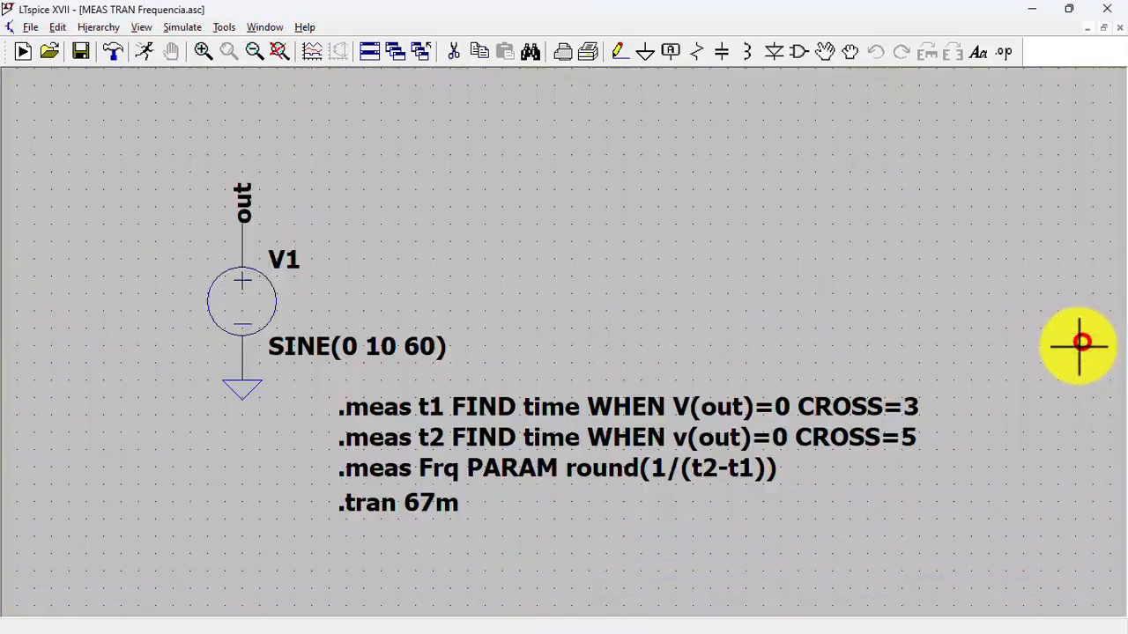
- Open the LTspice help topics and display the .PARAM page among the LTspice dot commands
click(305, 28)
click(326, 46)
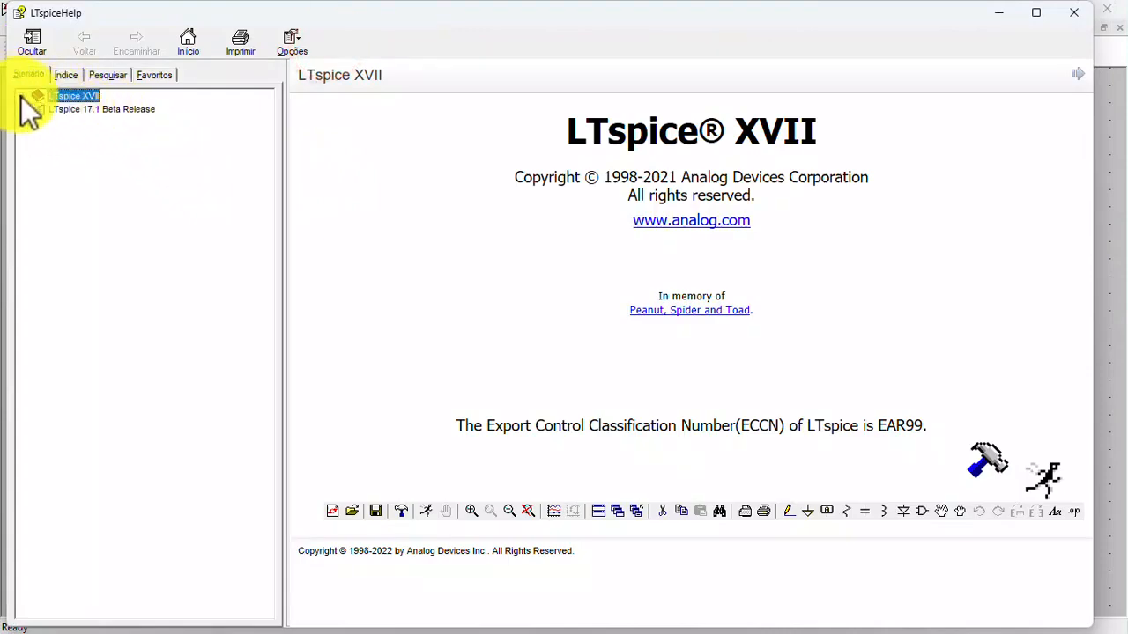
click(22, 95)
click(38, 162)
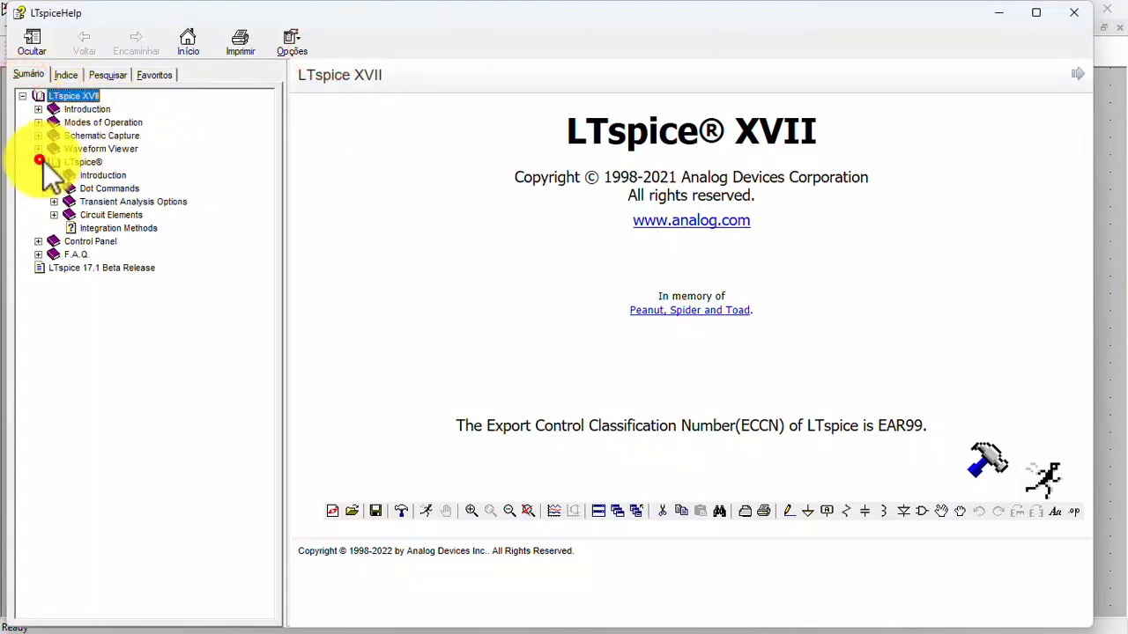
click(53, 189)
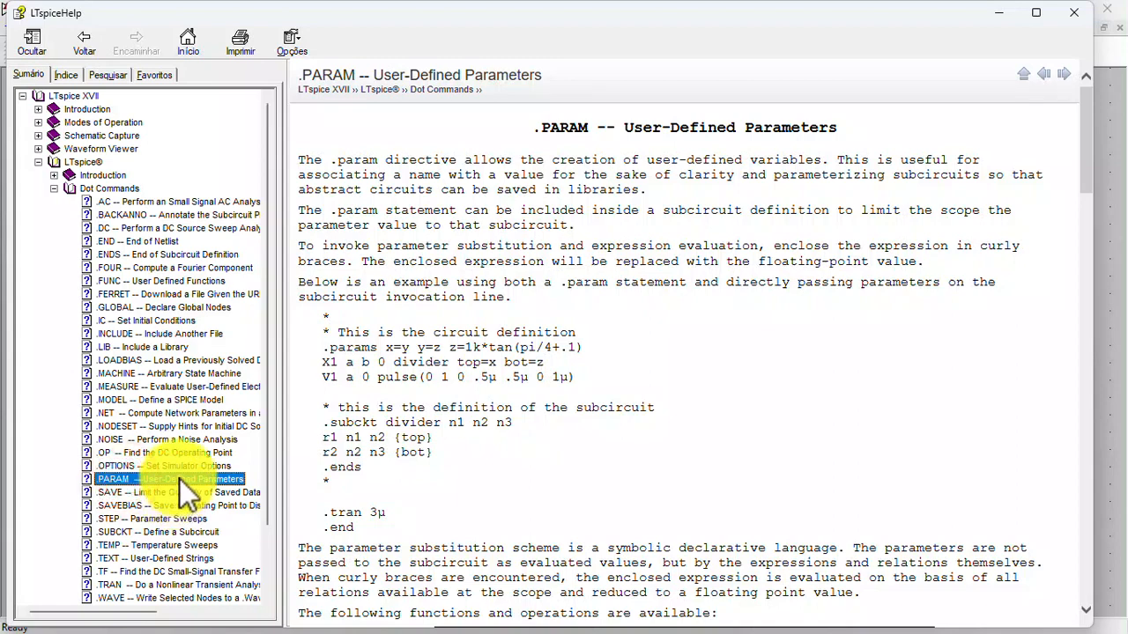
- Consult the .STEP parameter sweeps help page, then read the .MEASURE page through to its interval operations table
click(106, 519)
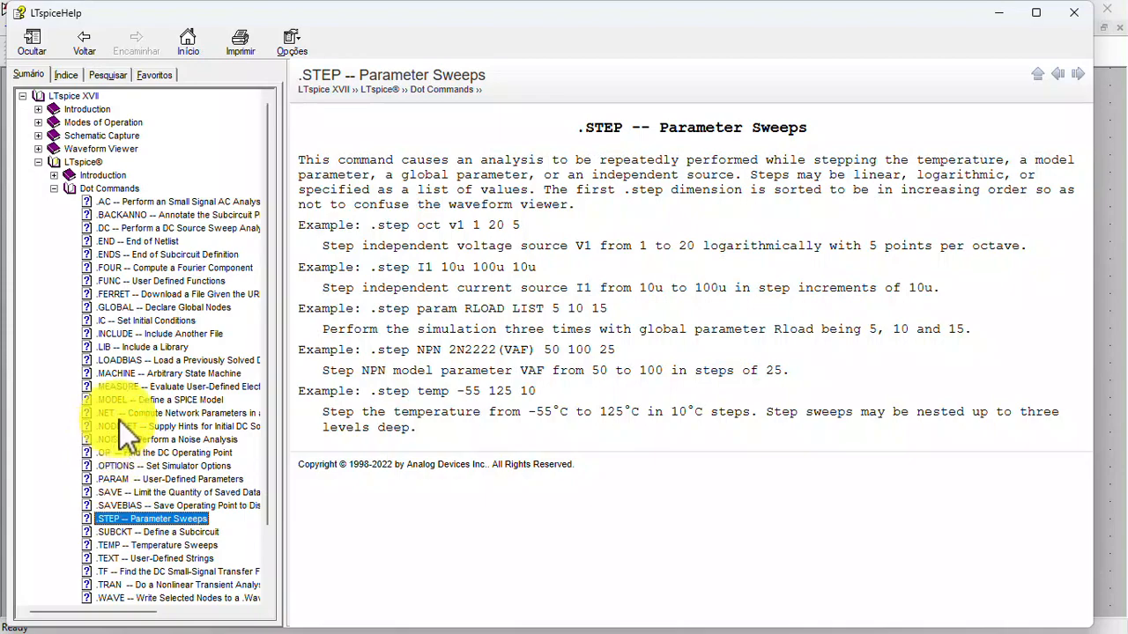
click(121, 386)
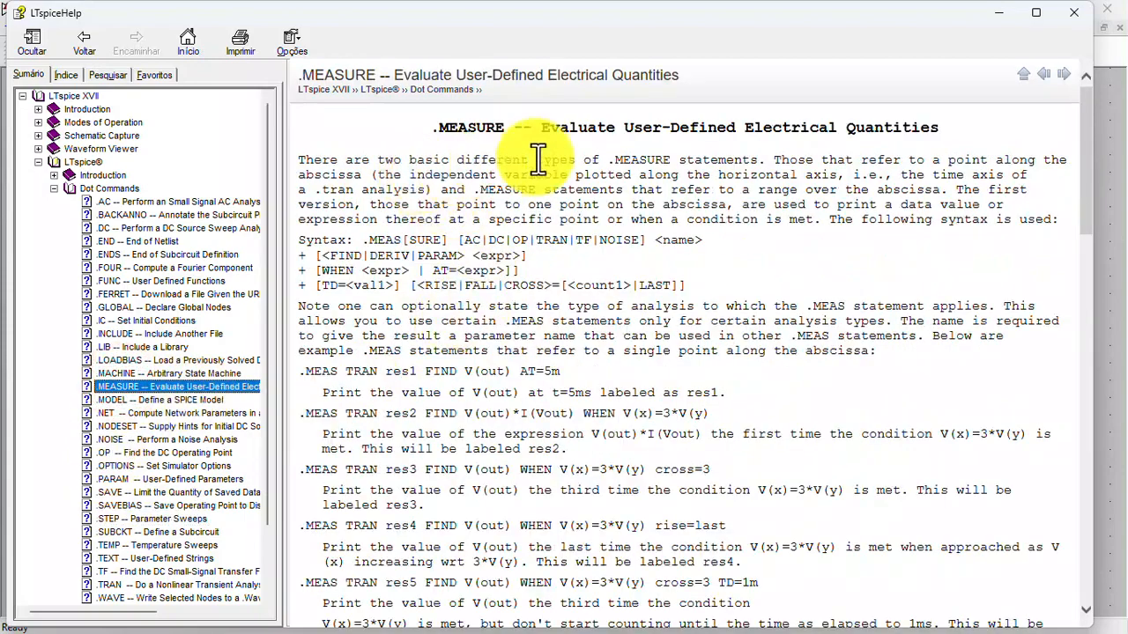
scroll(584, 373, down, 6)
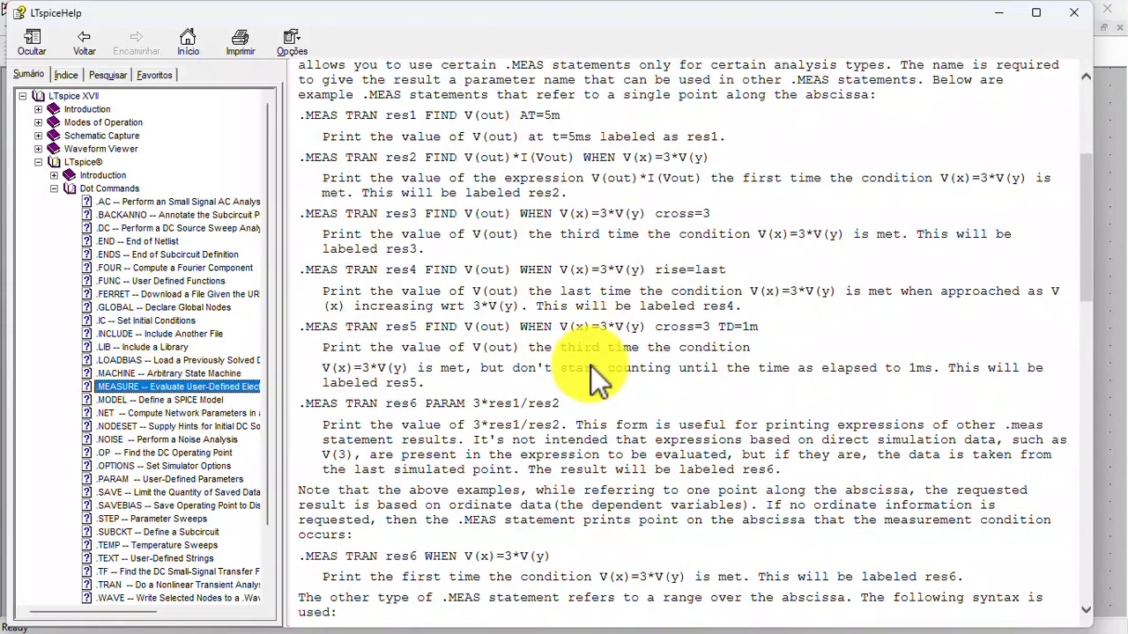
scroll(590, 365, down, 12)
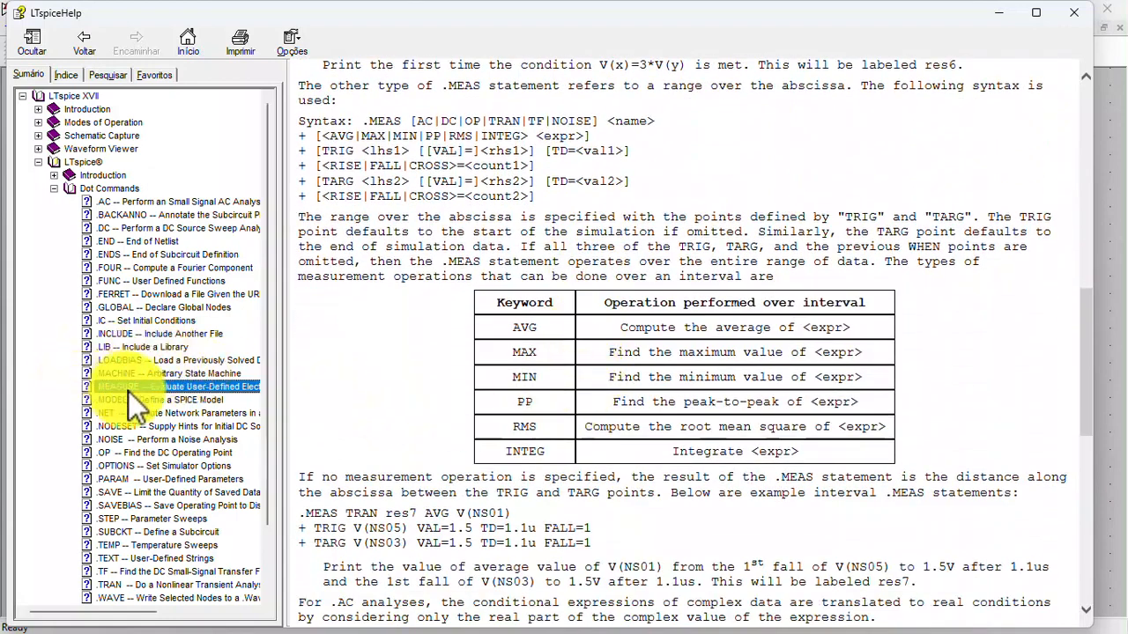
- Examine the table of available functions and operations on the .PARAM help page, then close the help
click(117, 480)
scroll(529, 264, down, 6)
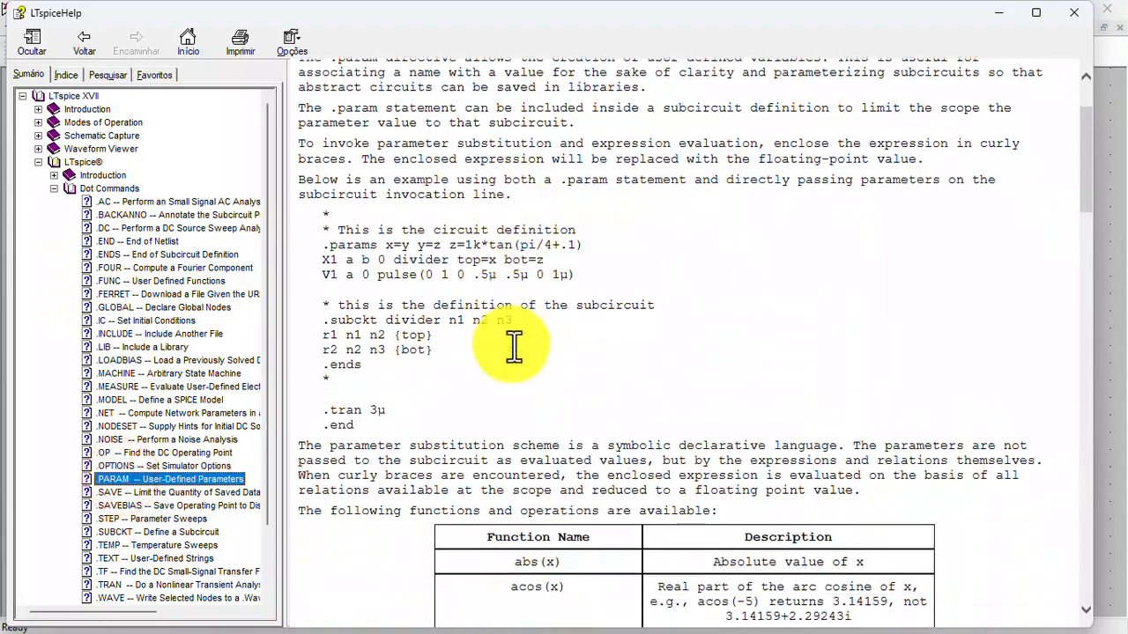
scroll(523, 385, down, 6)
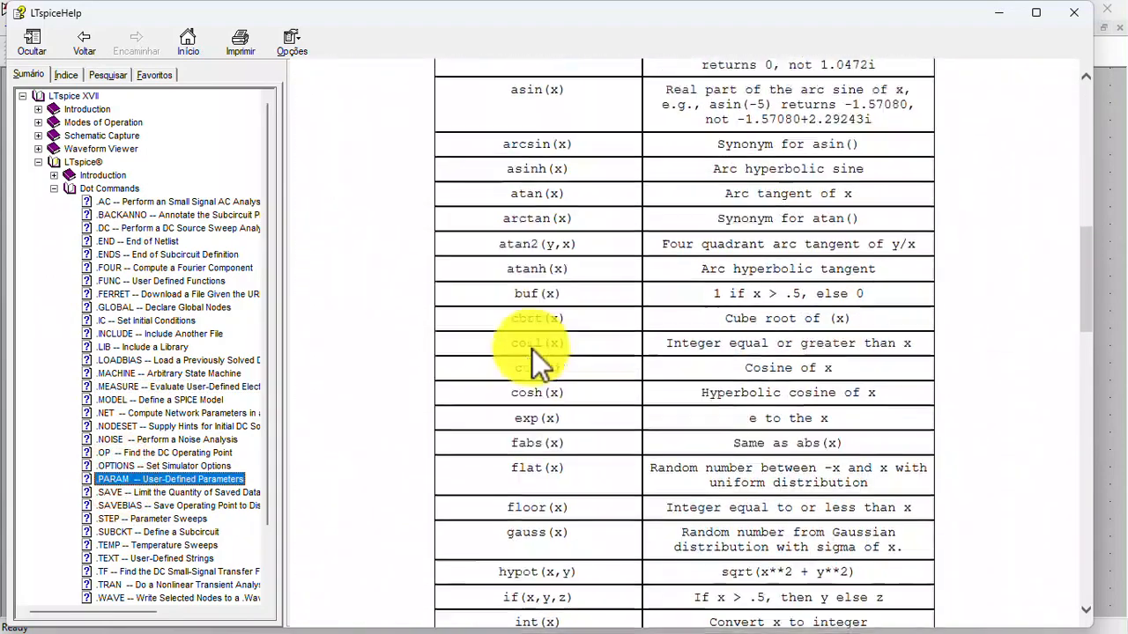
scroll(532, 350, up, 3)
scroll(532, 346, up, 1)
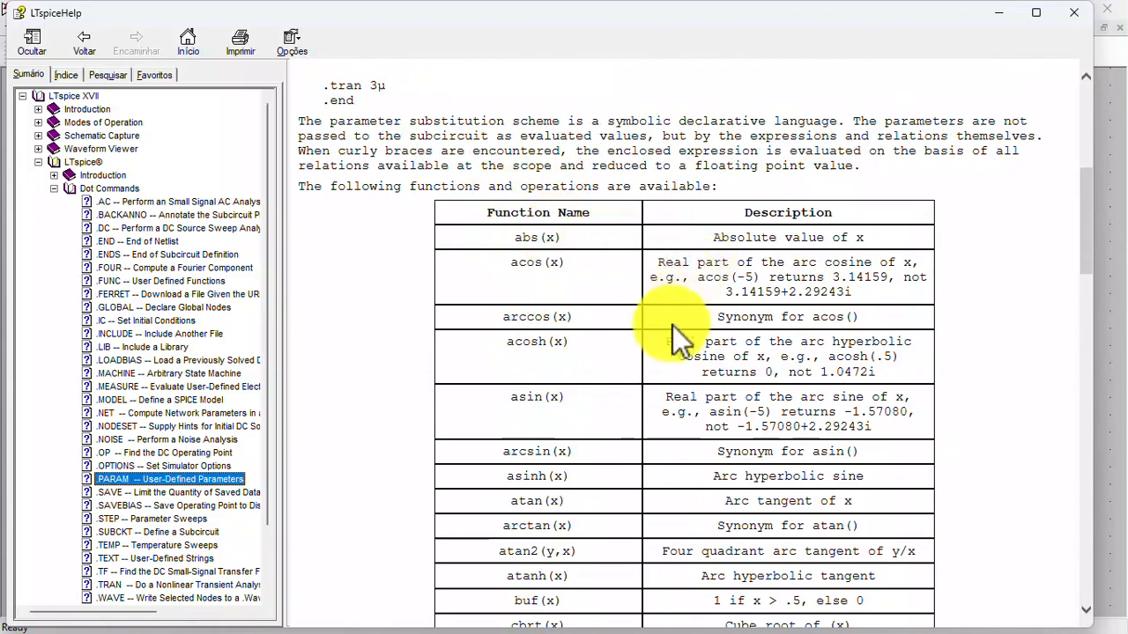
scroll(677, 344, down, 3)
scroll(674, 363, down, 7)
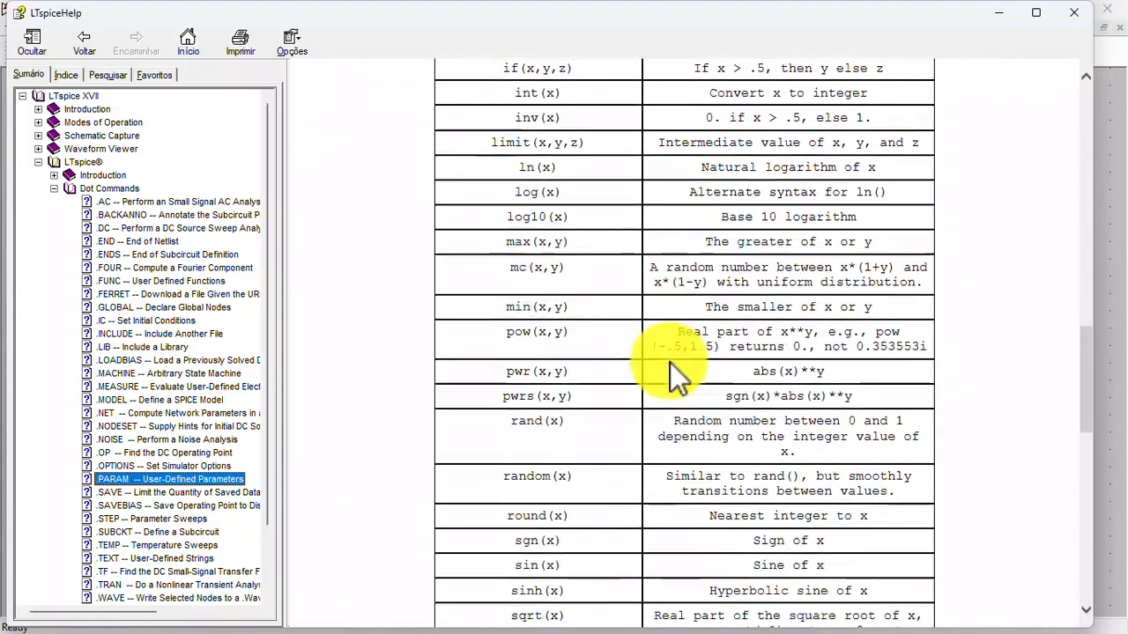
scroll(762, 366, up, 8)
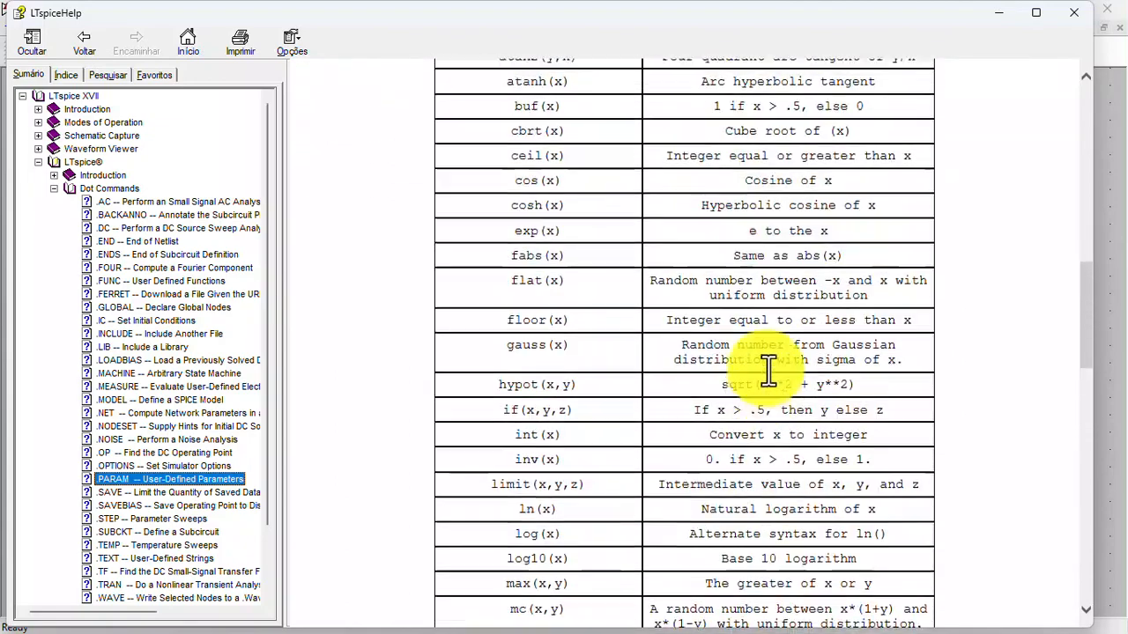
scroll(617, 300, up, 2)
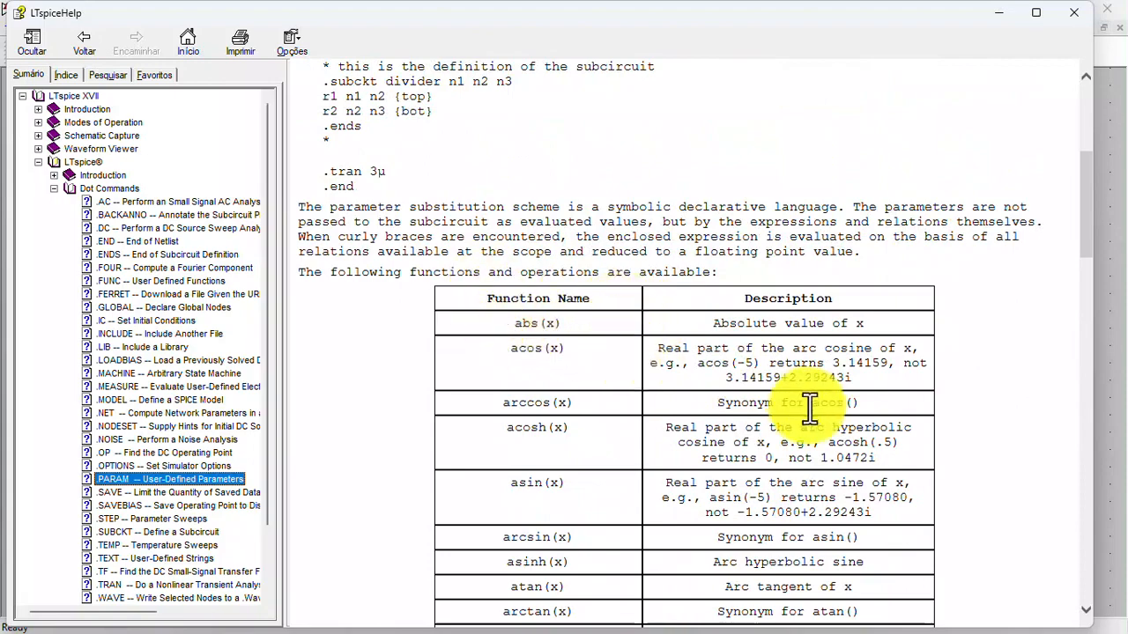
scroll(611, 360, down, 2)
scroll(581, 379, down, 2)
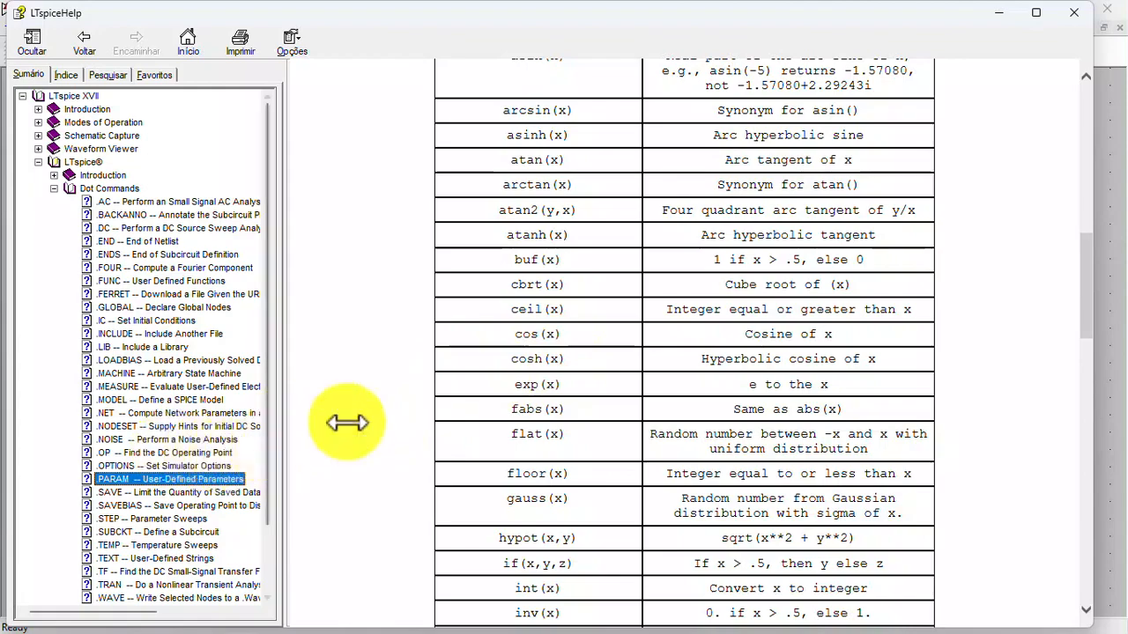
click(1070, 11)
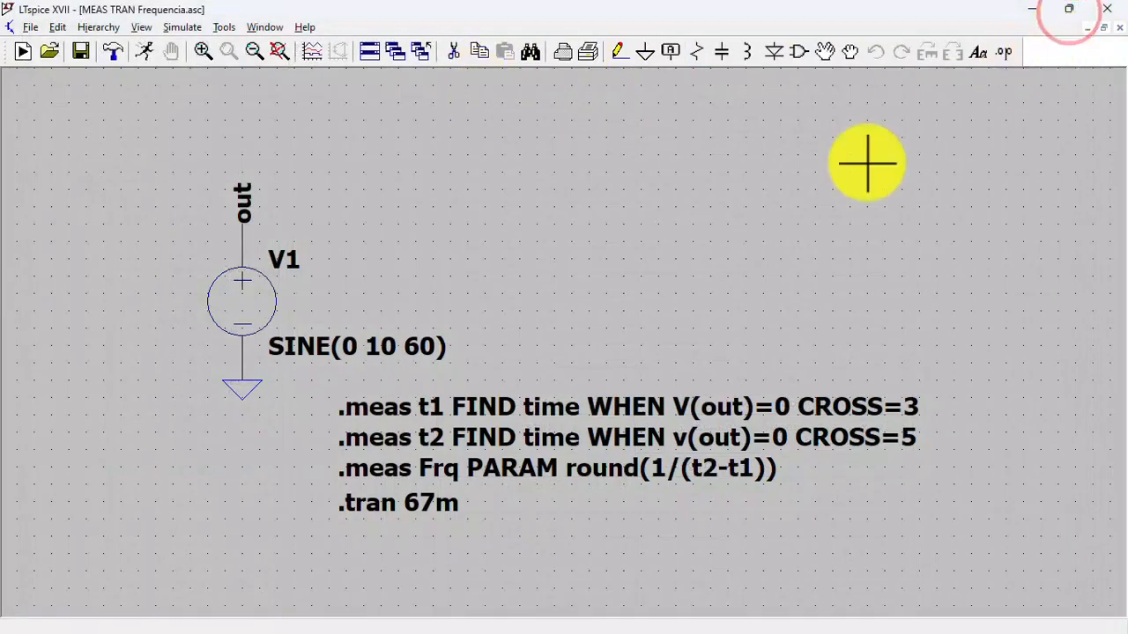